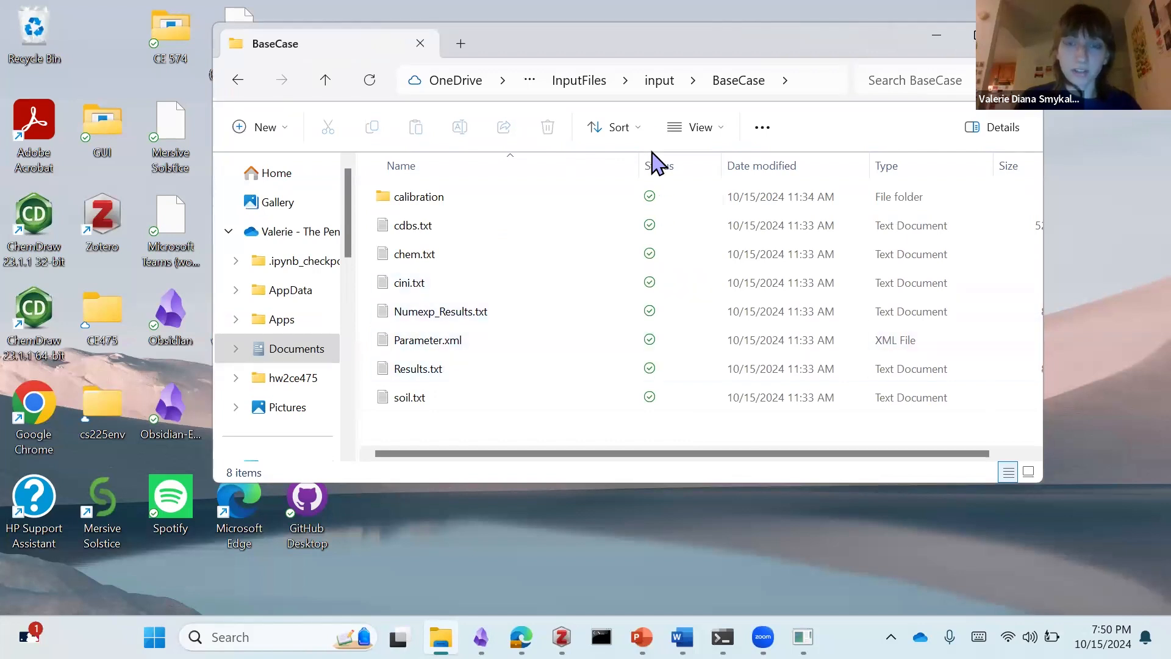
Step: Go up to the hw6_files folder and open its InputFiles subfolder
left_click(655, 81)
left_click(604, 80)
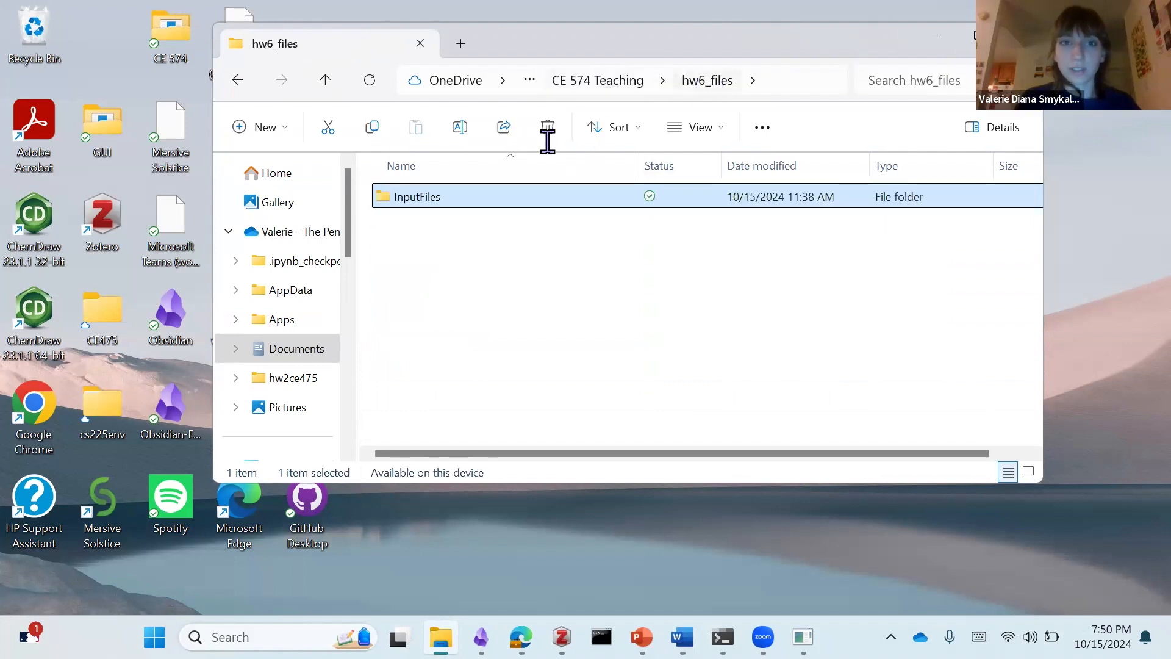
double_click(413, 196)
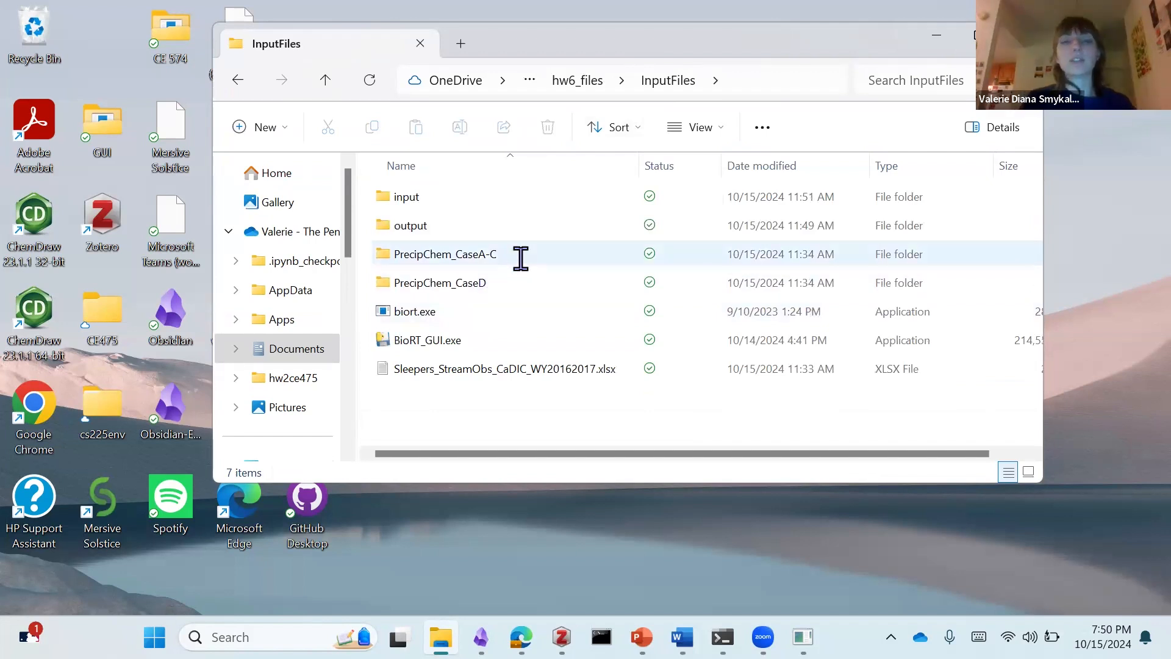
Step: Open precipchem.txt from the PrecipChem_CaseA-C folder, examine the species columns in its header row, and close the file
mouse_move(520, 258)
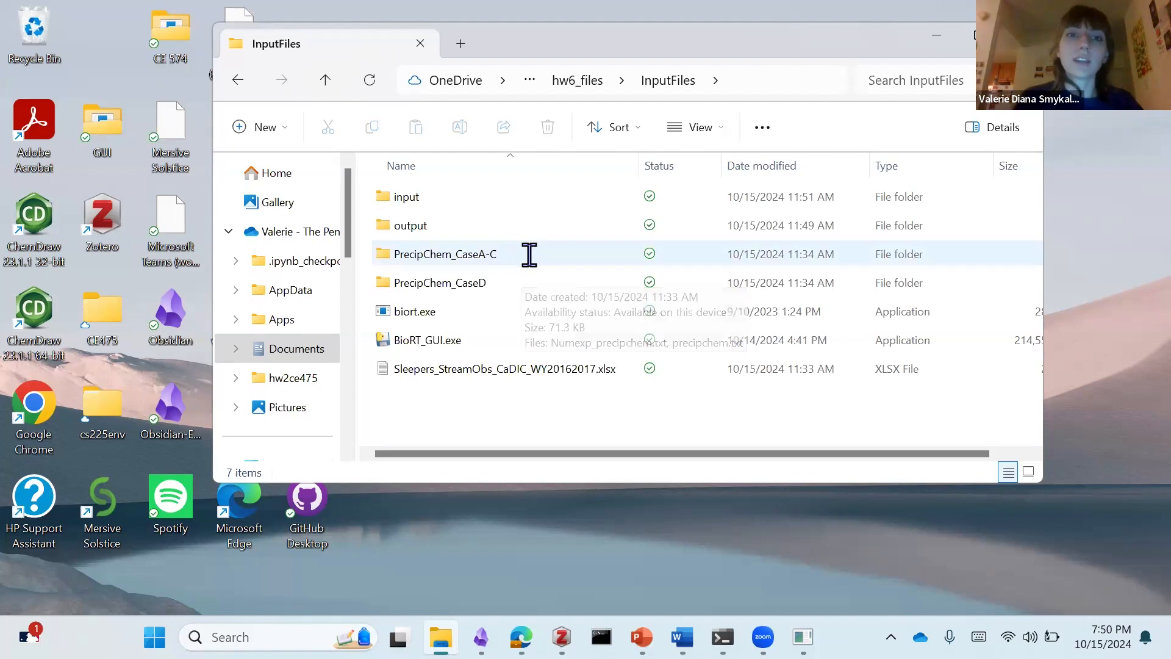
double_click(511, 254)
left_click(480, 232)
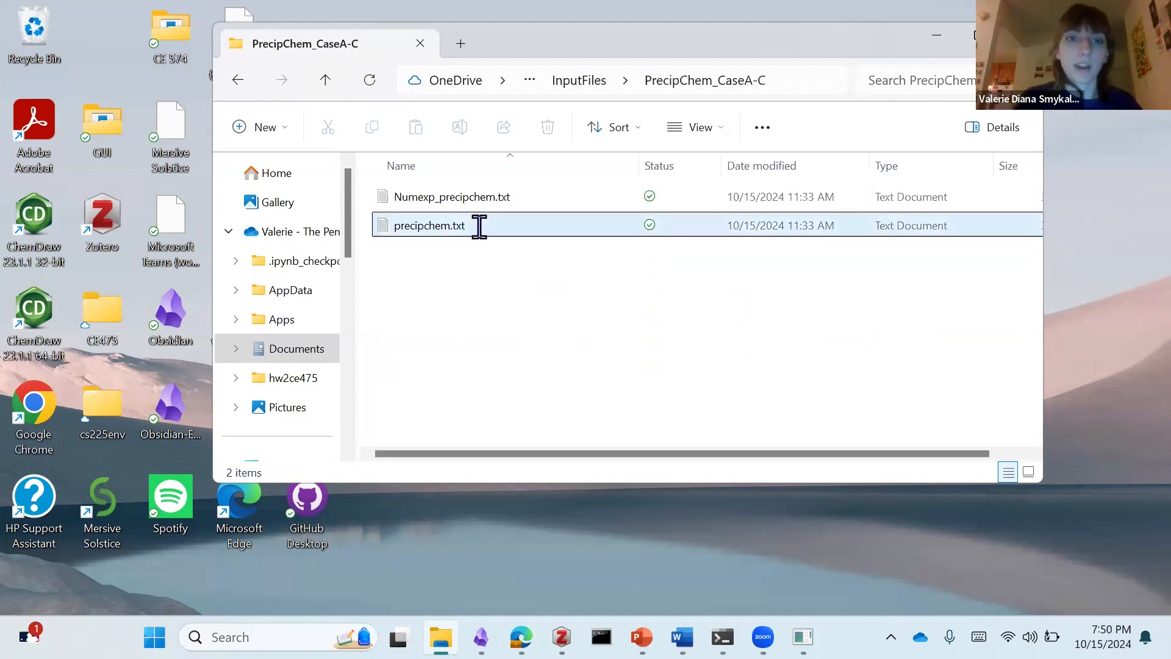
double_click(494, 239)
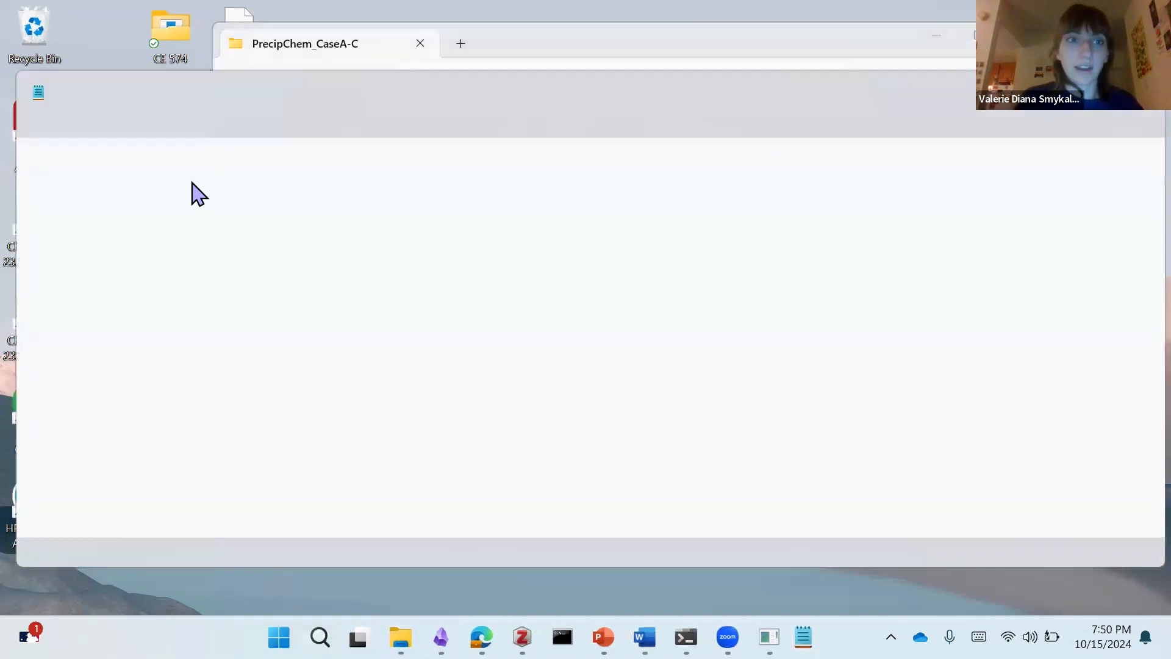
left_click(90, 160)
left_click_drag(258, 160, 518, 163)
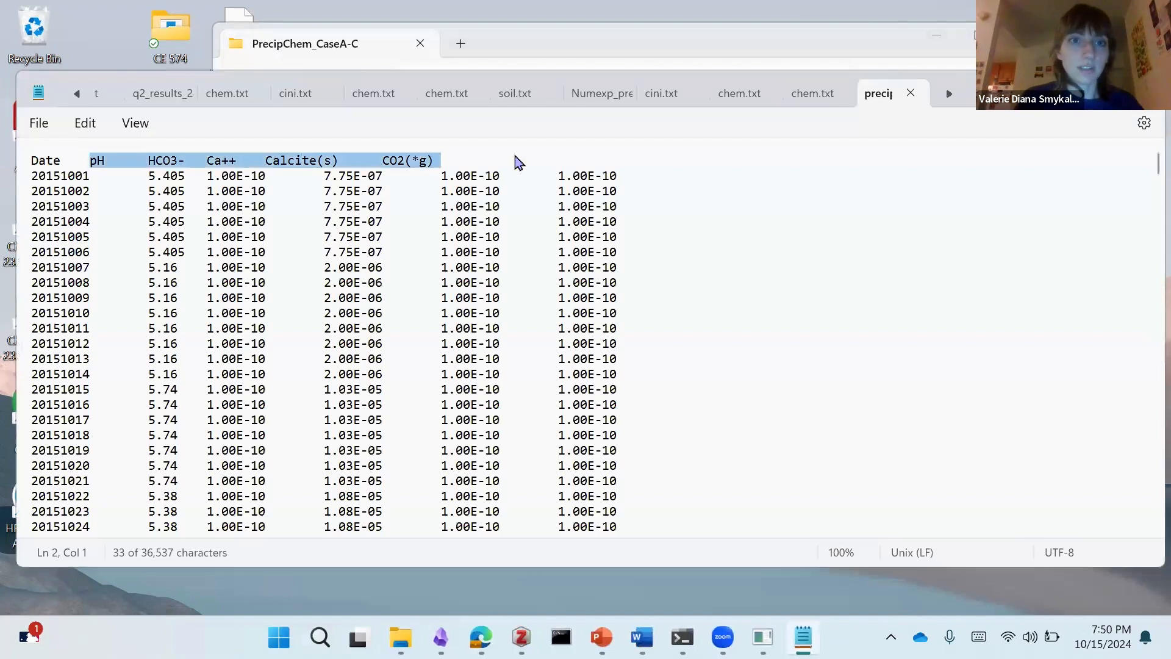
left_click(530, 162)
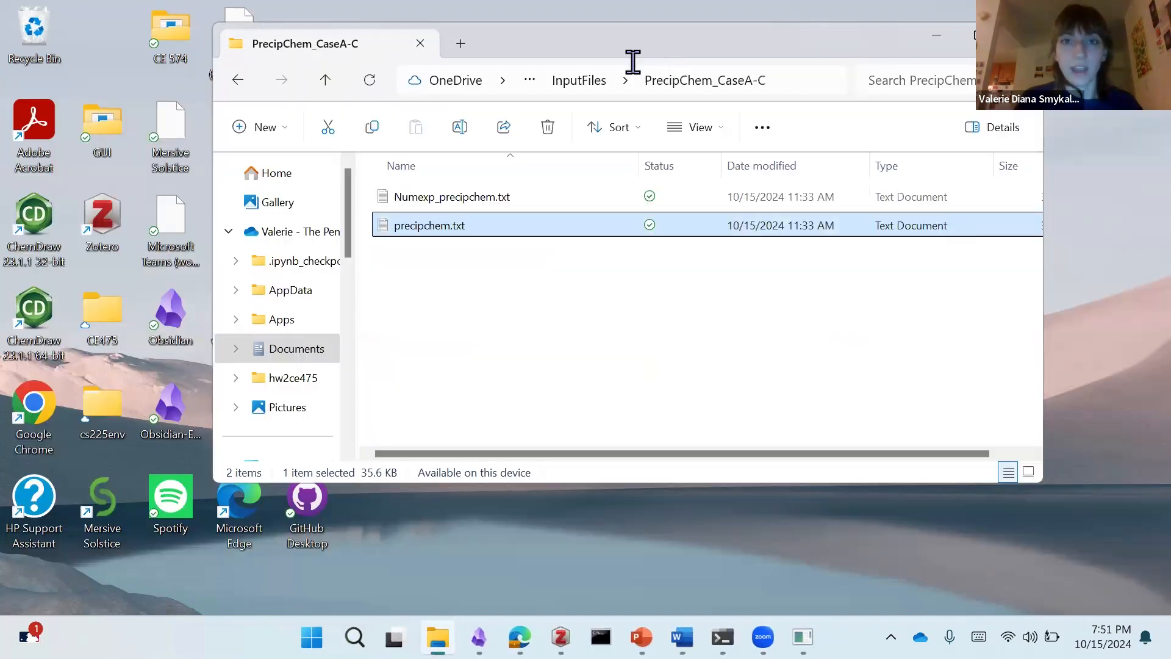
key("alt+F4")
Step: Open precipchem.txt from the PrecipChem_CaseD folder, examine its header columns, and close the file
left_click(576, 81)
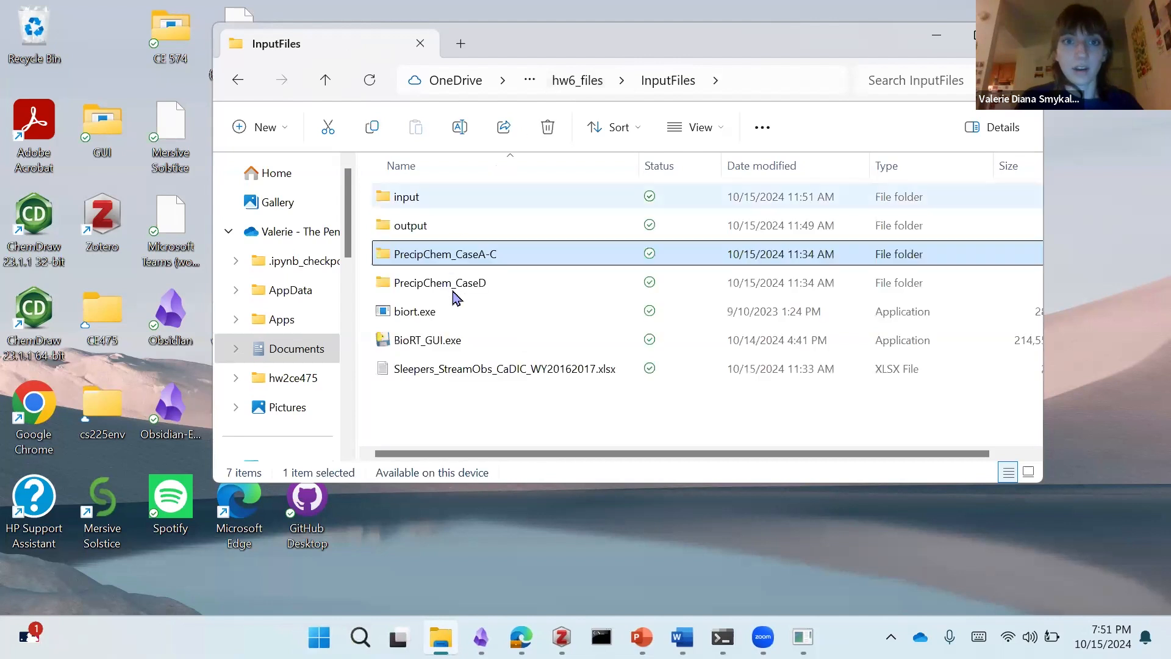
double_click(458, 283)
double_click(468, 226)
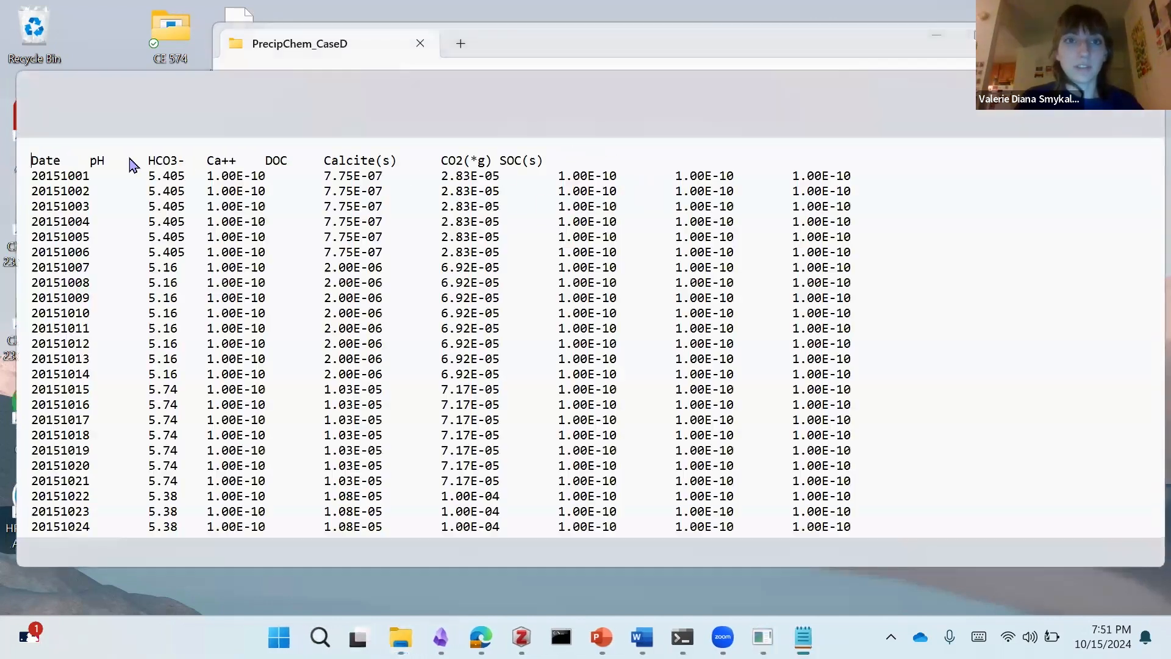
left_click(449, 161)
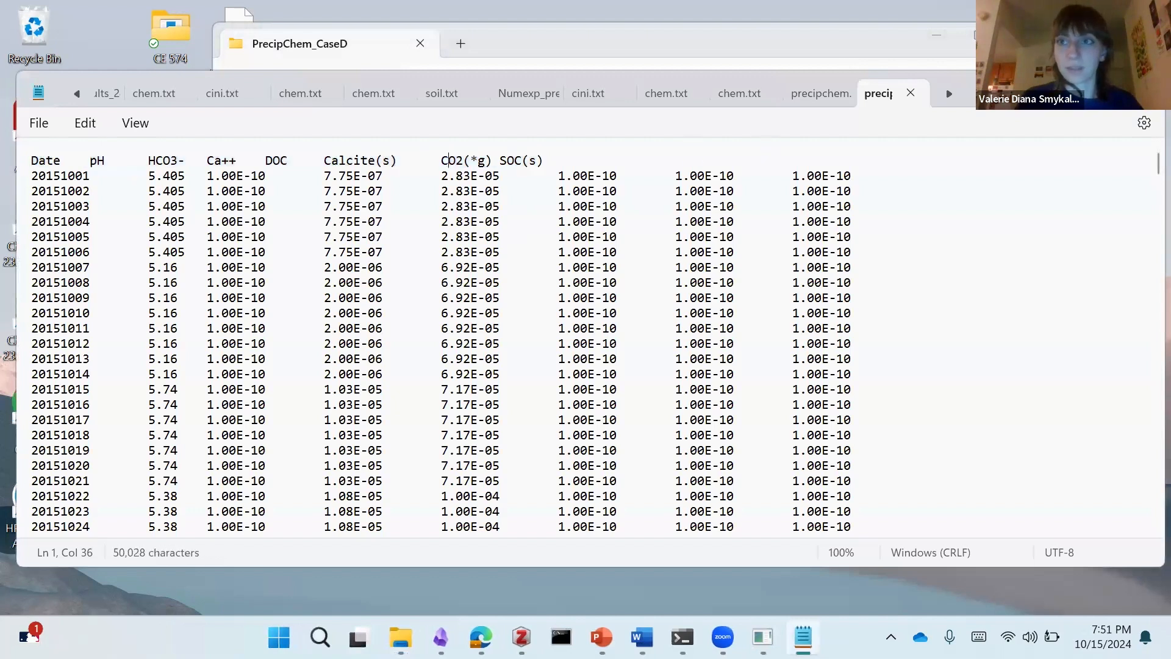
key("alt+F4")
Step: Copy Numexp_precipchem.txt and precipchem.txt from PrecipChem_CaseA-C into the BaseCase folder inside input
left_click(576, 82)
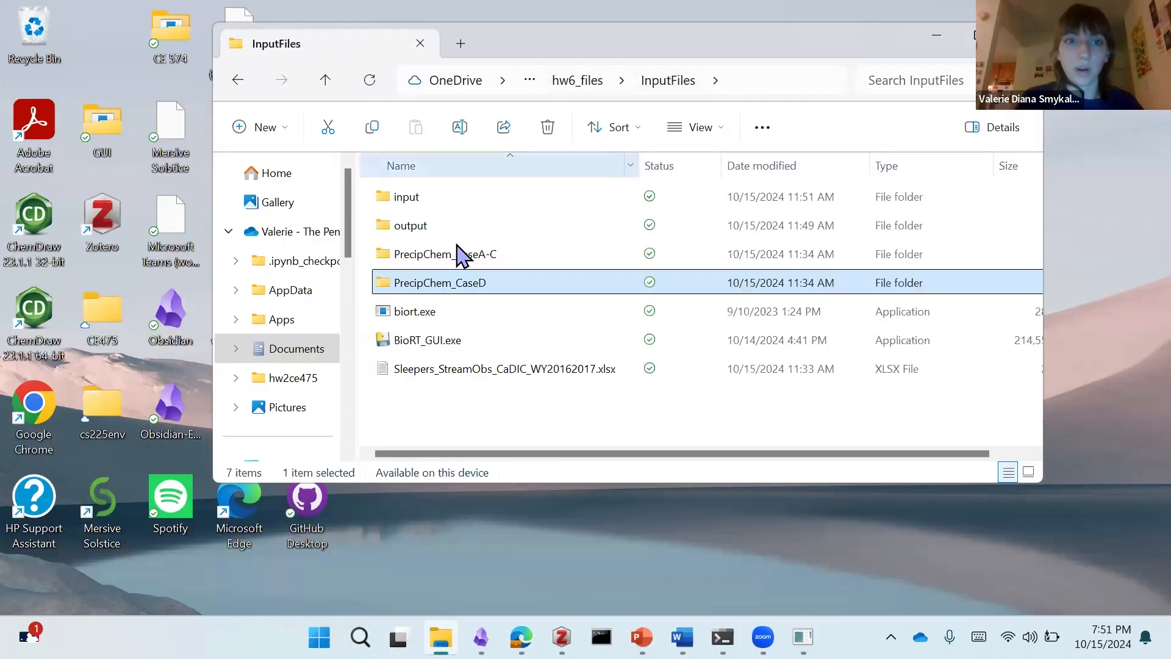
double_click(467, 255)
left_click(458, 225)
key("ctrl+a")
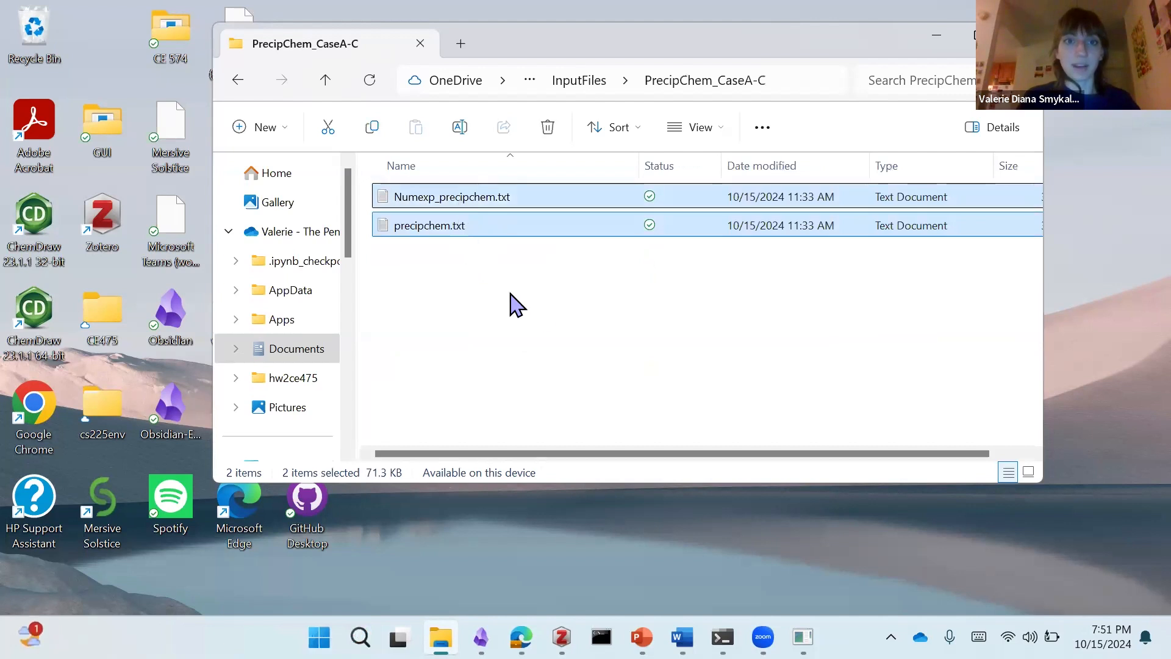
left_click(589, 84)
double_click(437, 198)
double_click(439, 199)
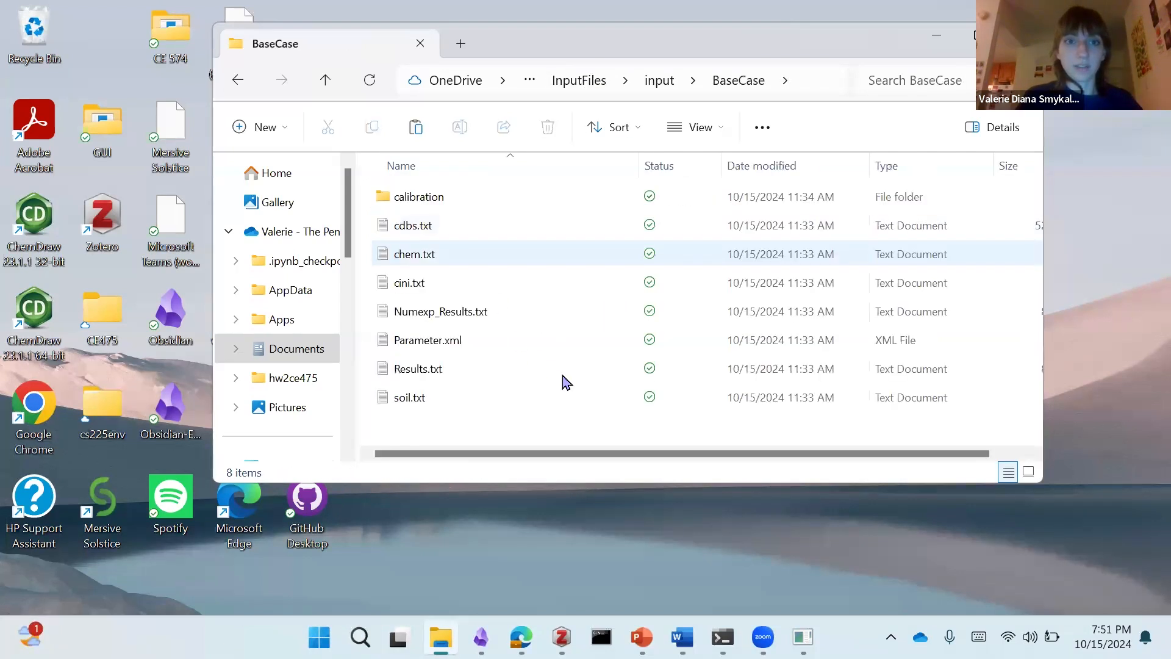
key("ctrl+v")
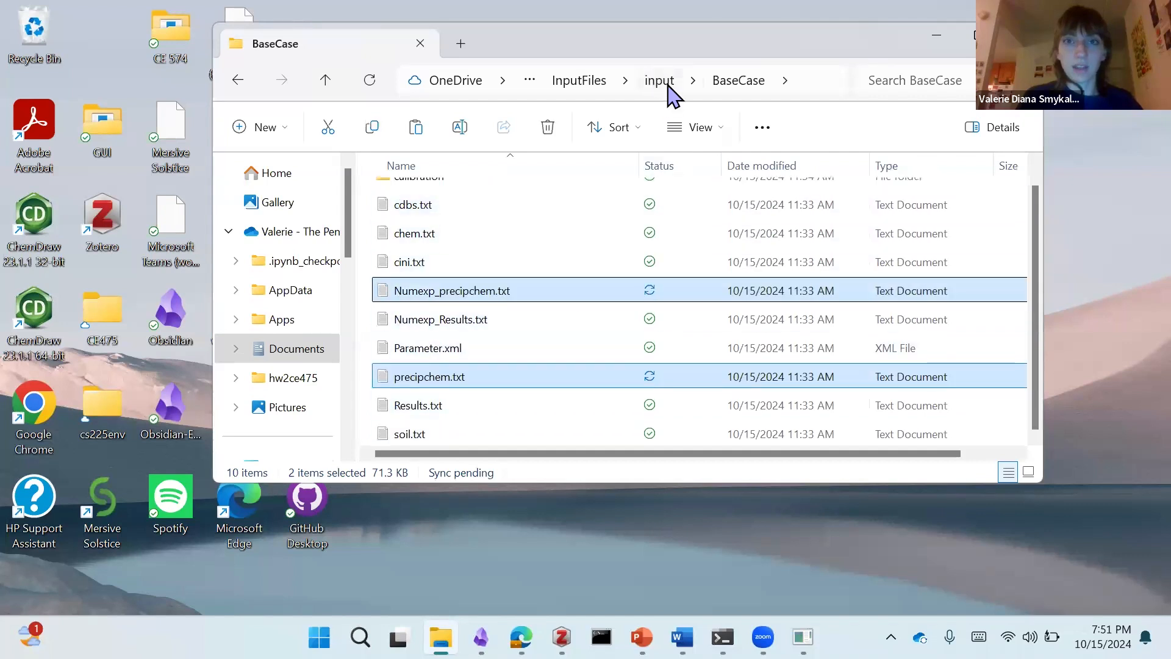
Step: Duplicate the BaseCase folder within input, rename the copy PartA, and open it
left_click(661, 80)
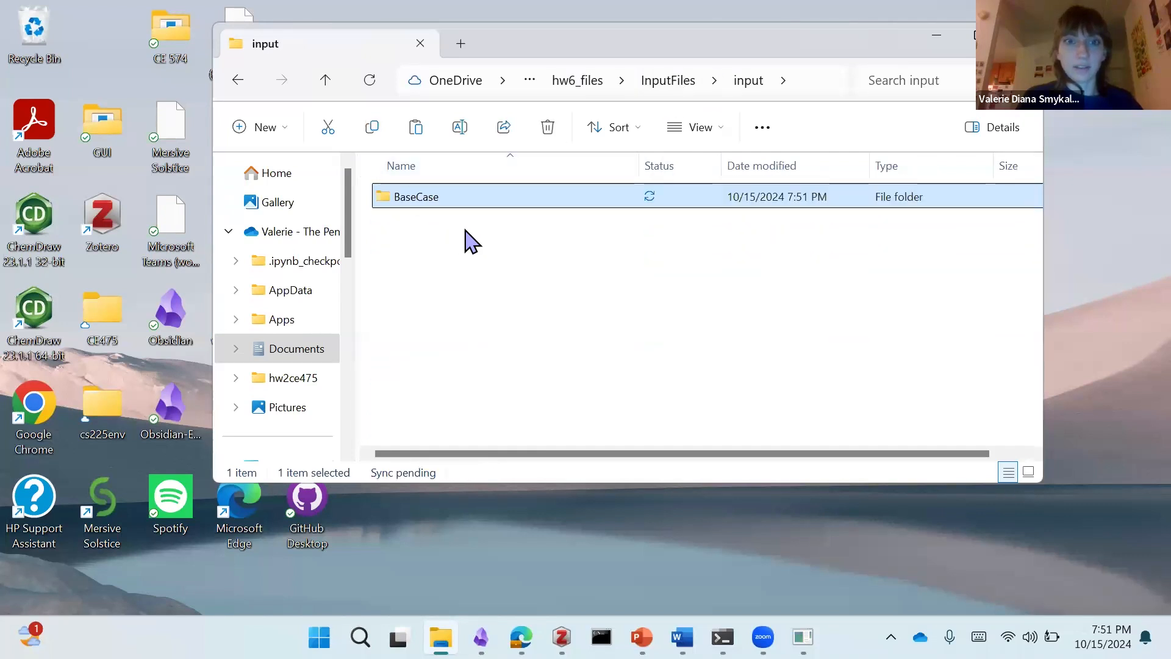
key("ctrl+c")
key("ctrl+v")
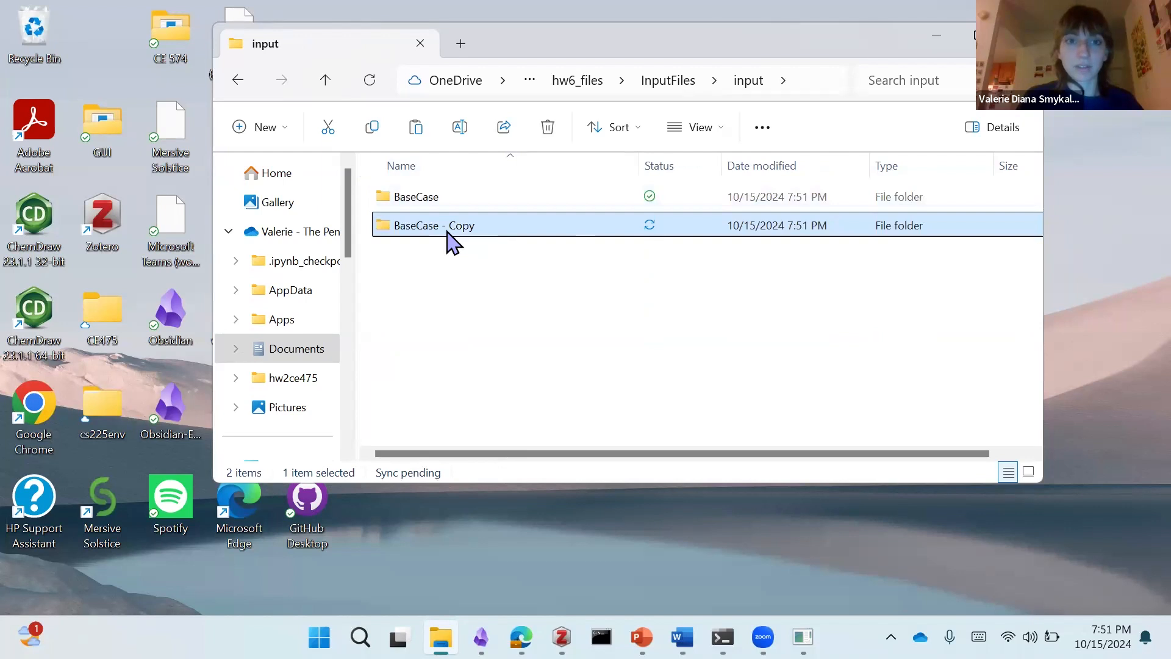
right_click(463, 225)
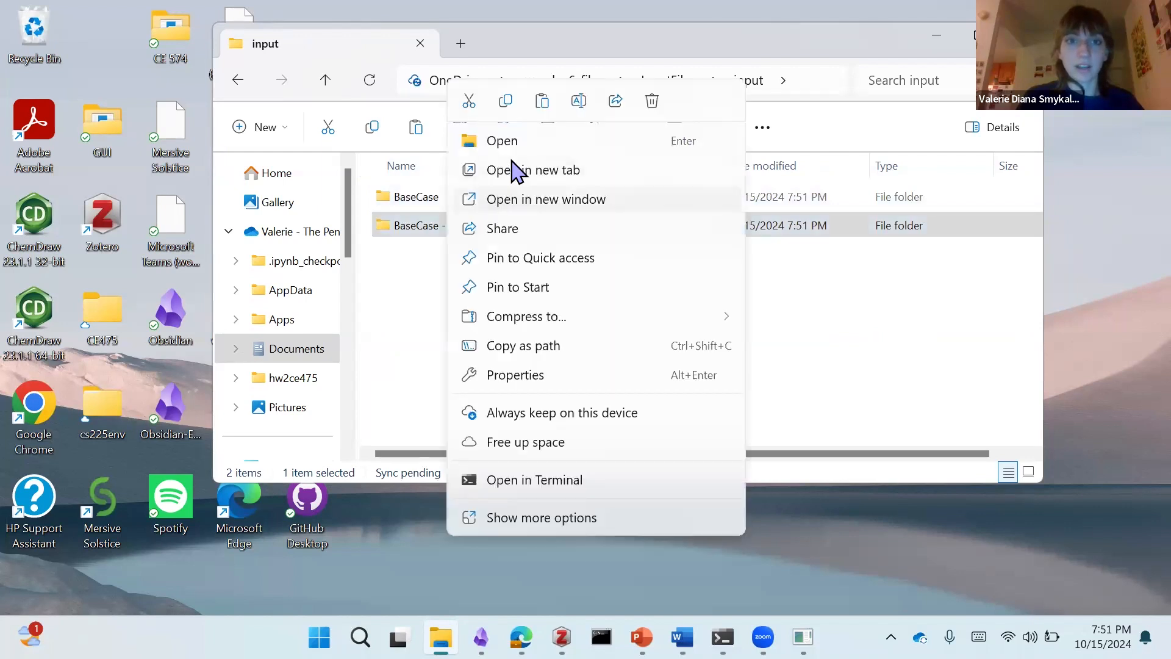
left_click(577, 101)
type("Part")
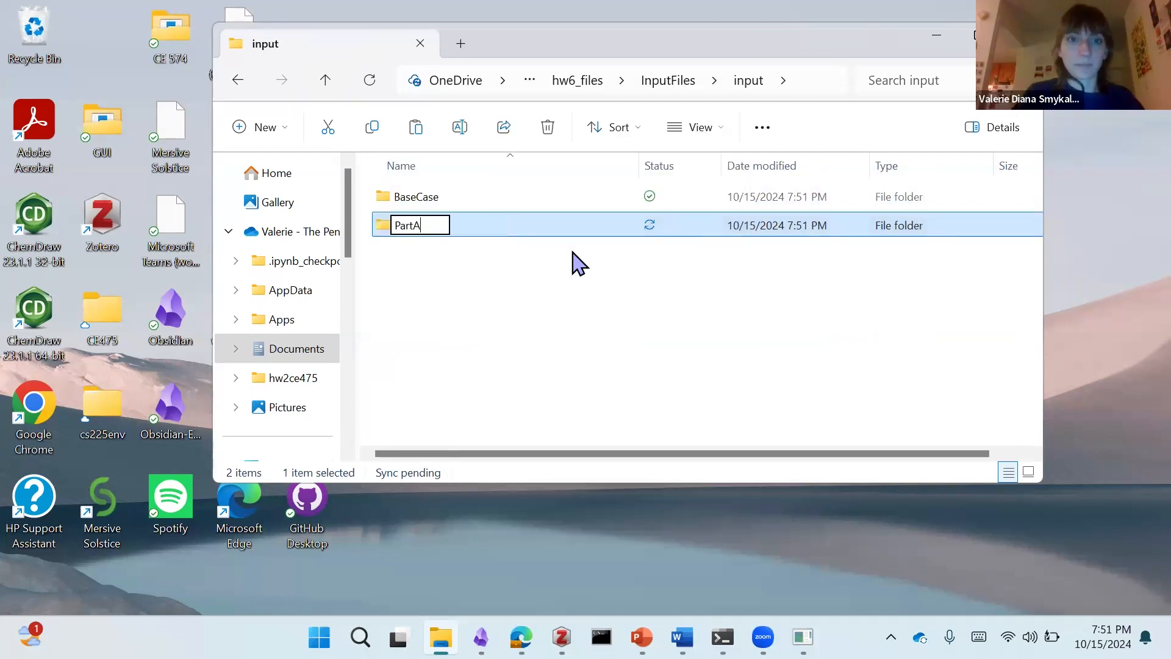
type("A")
key("Return")
double_click(412, 225)
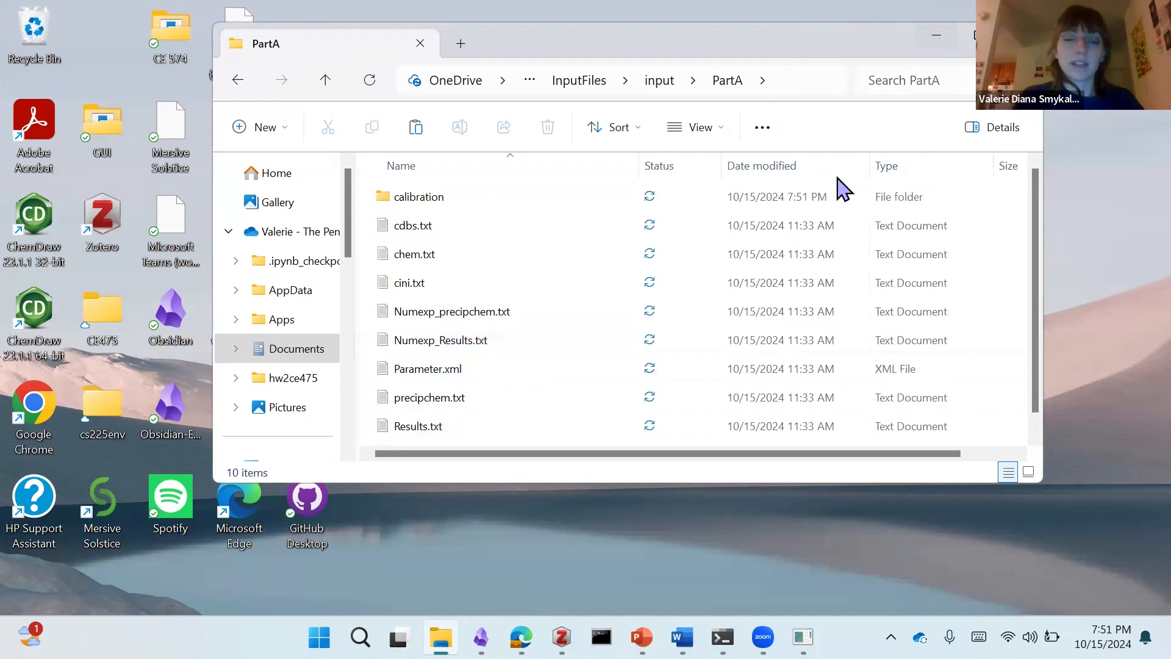
Step: Minimize the file window and, in BioRT's Browse files window, select and load input/PartA as the input directory
left_click(936, 35)
left_click(721, 146)
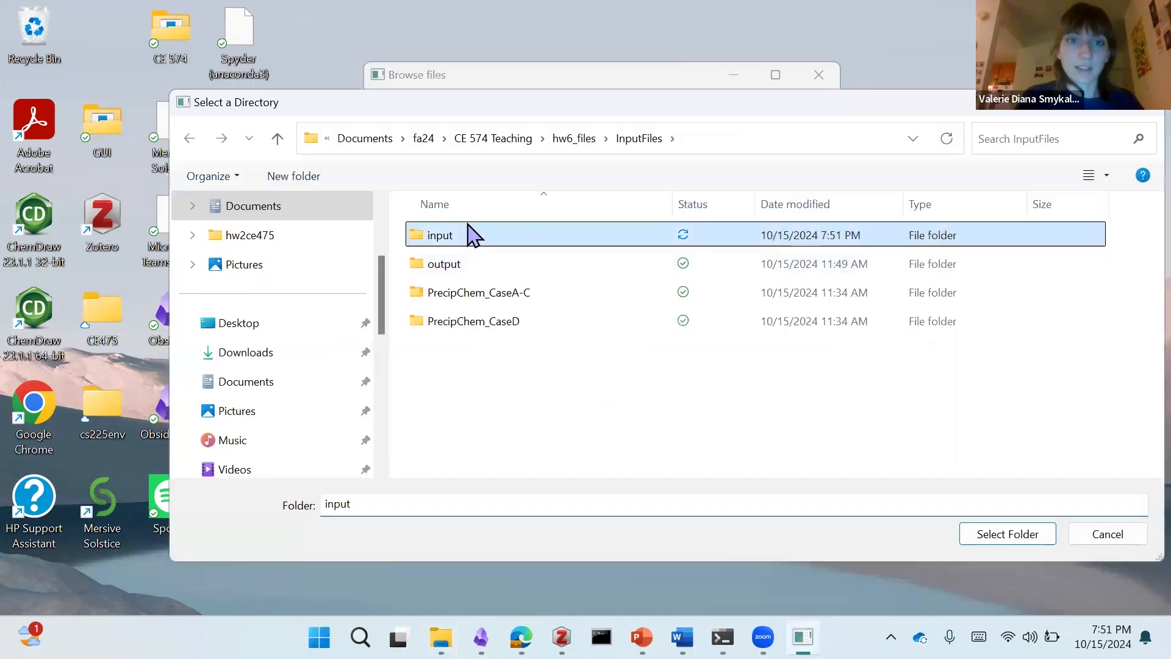
double_click(431, 230)
left_click(466, 264)
left_click(1009, 542)
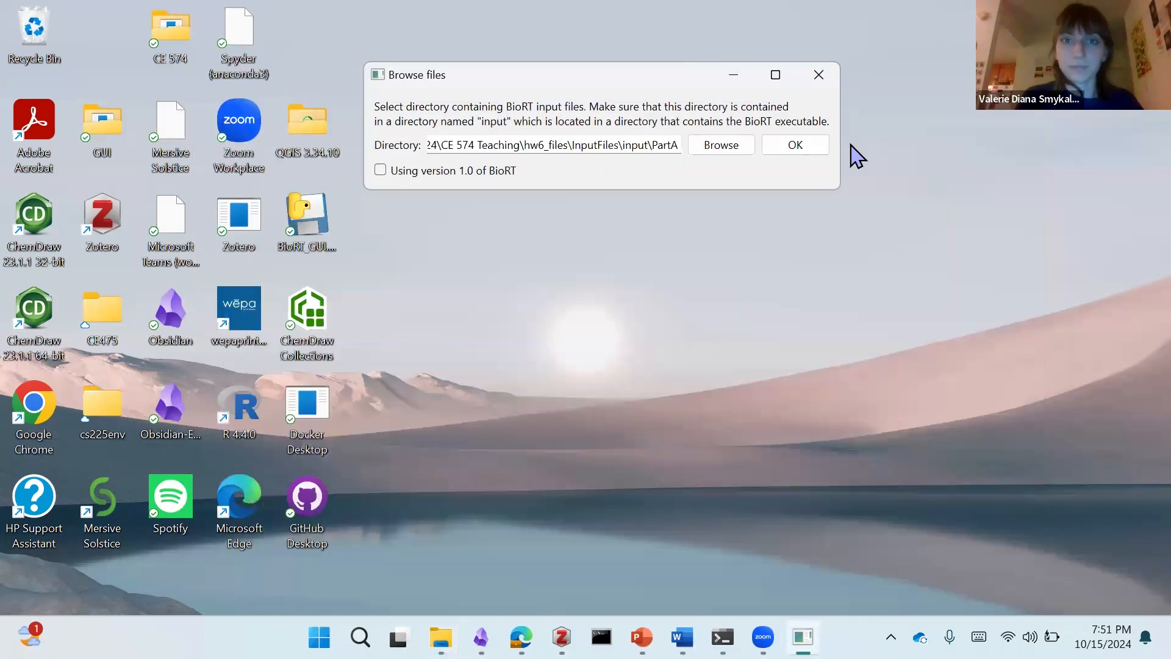
left_click(823, 148)
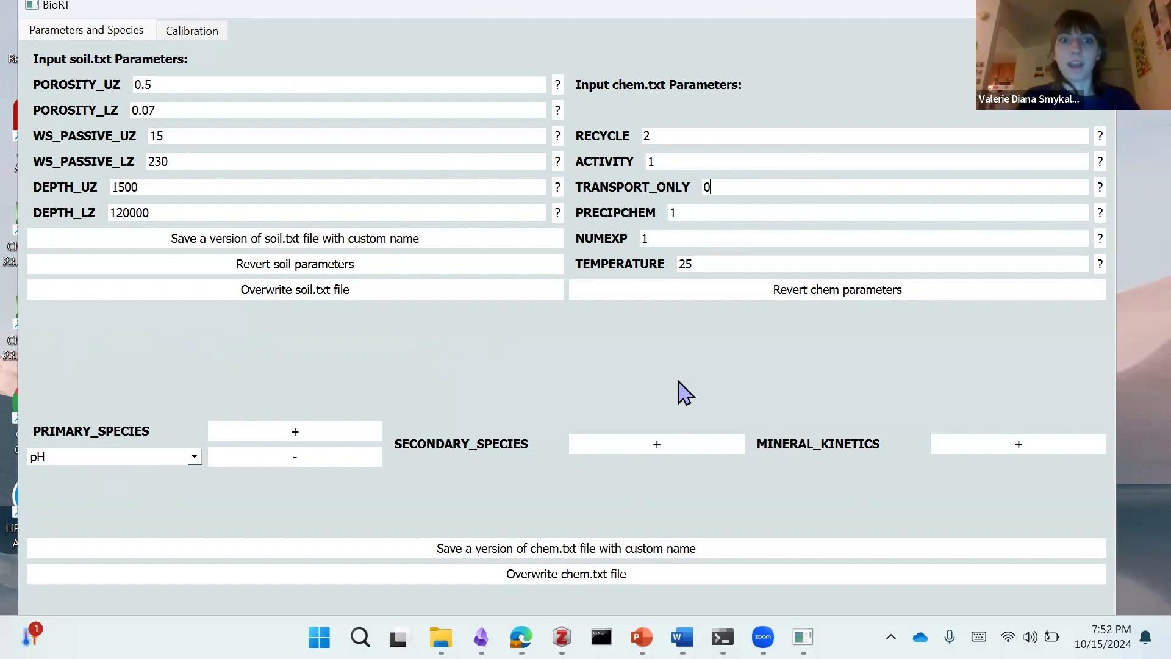
Step: Add Ca++ as a primary species below pH
left_click(302, 434)
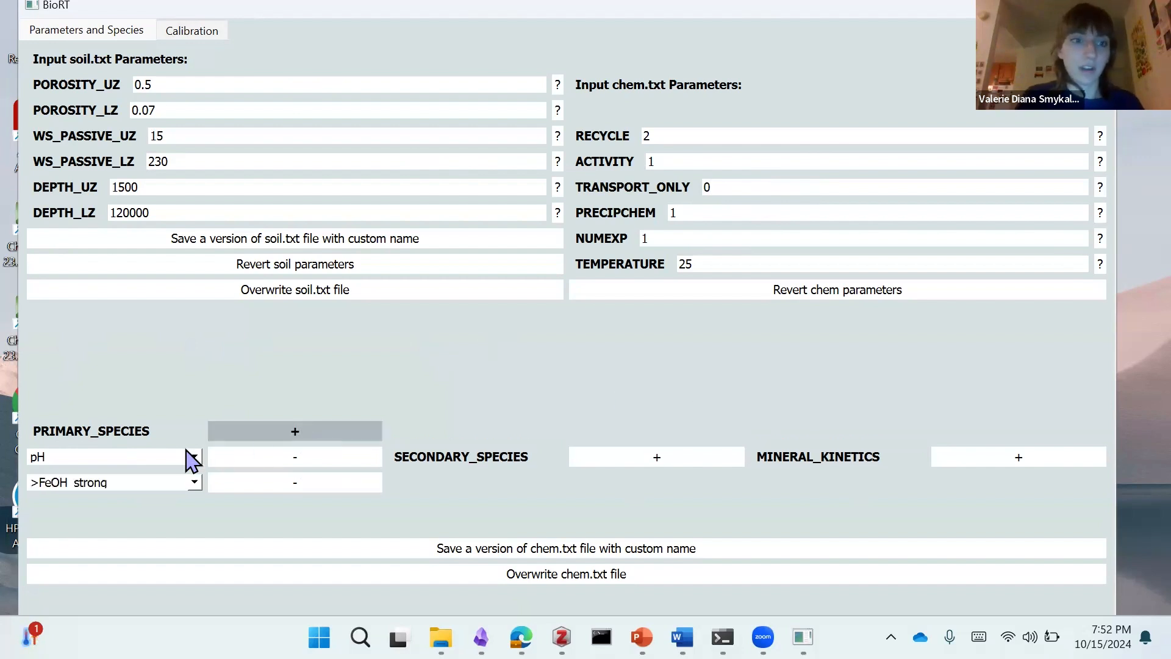
left_click(146, 486)
scroll(104, 558, "down", 6)
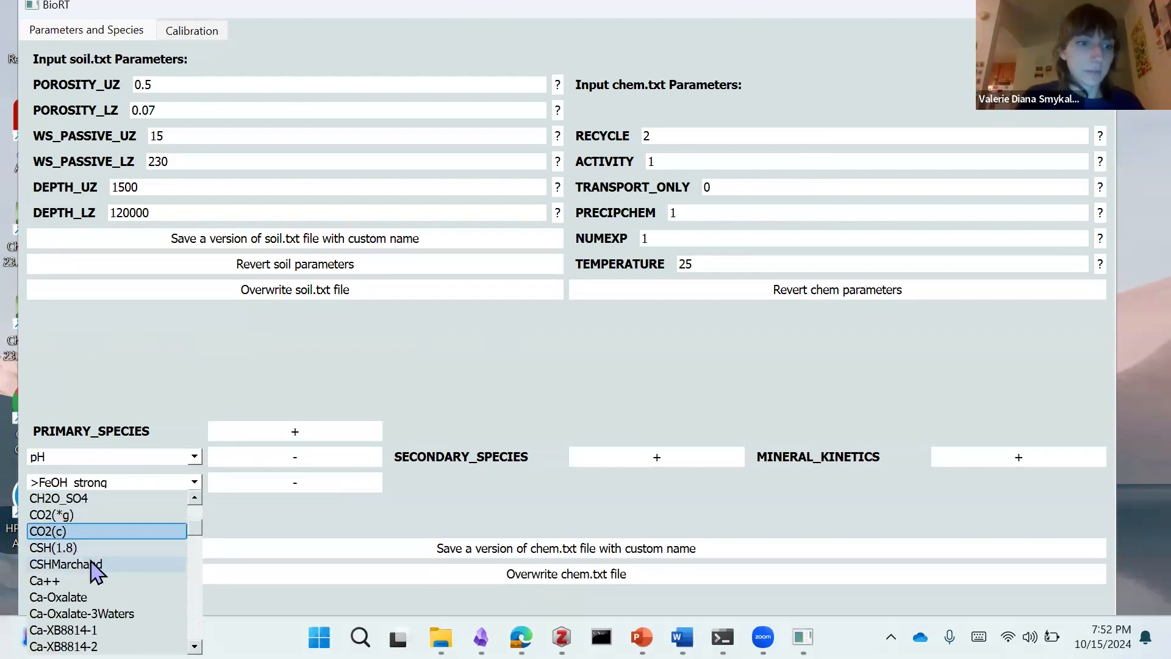
left_click(91, 561)
Step: Add HCO3- as another primary species below Ca++
left_click(279, 433)
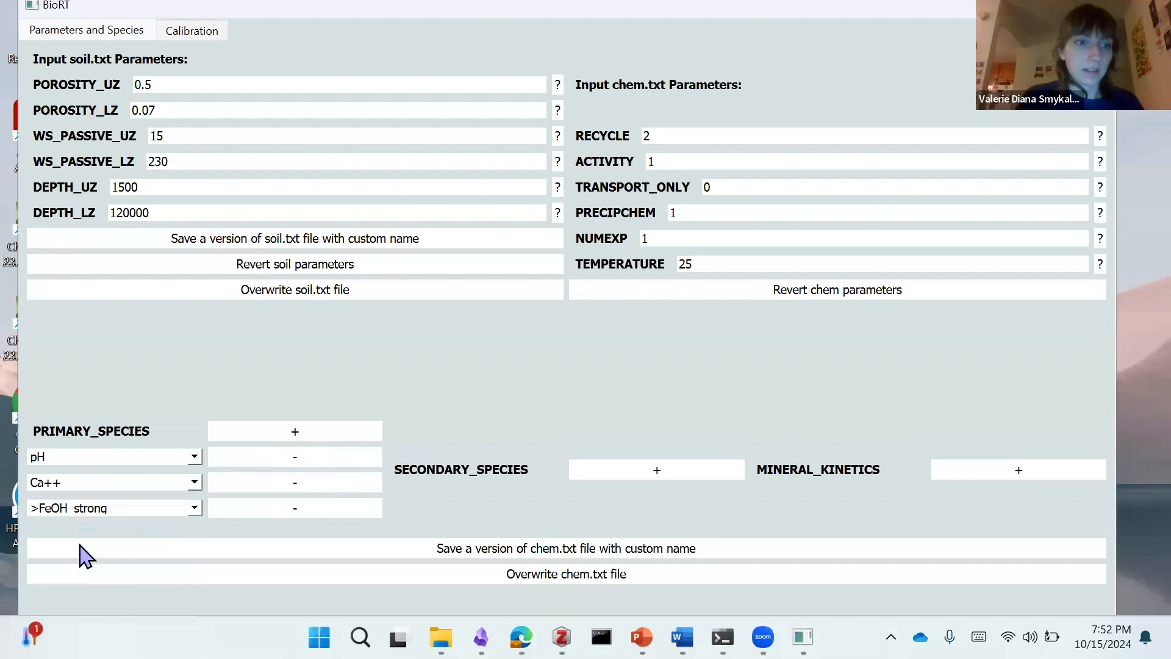
left_click(74, 511)
scroll(116, 470, "down", 12)
scroll(161, 434, "down", 16)
scroll(93, 435, "down", 4)
left_click(78, 455)
Step: Add Calcite(s) to the primary species below HCO3-
left_click(253, 432)
left_click(120, 530)
scroll(122, 486, "down", 8)
scroll(105, 447, "down", 1)
scroll(107, 450, "up", 2)
scroll(107, 449, "down", 4)
scroll(110, 451, "down", 1)
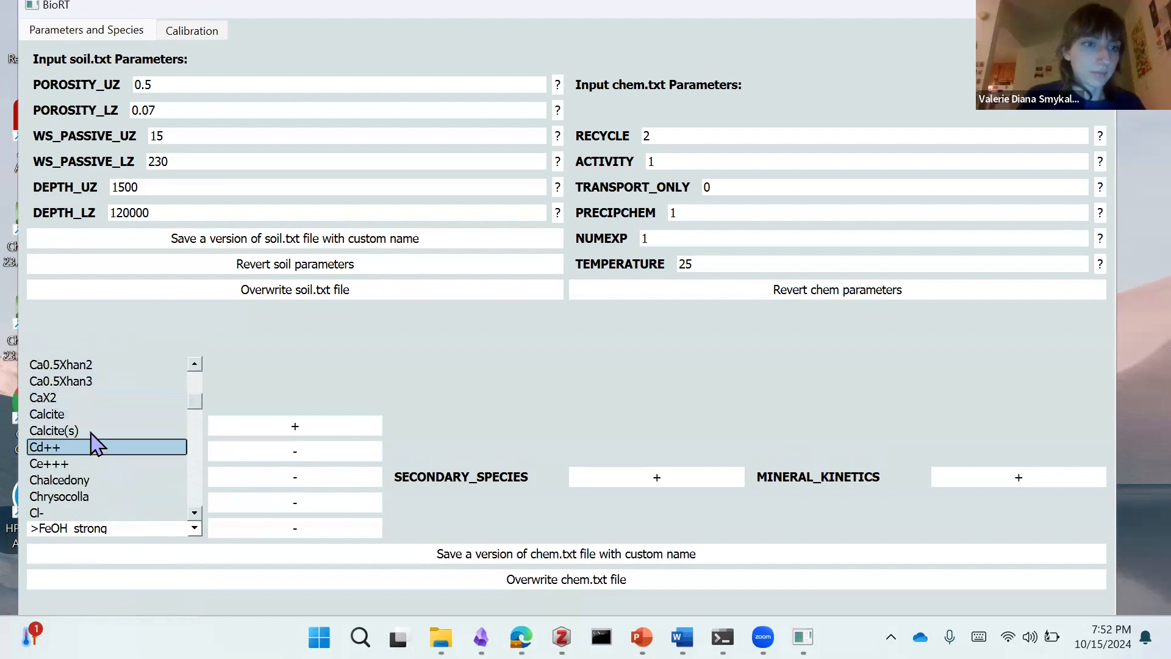
left_click(96, 437)
Step: Add CO2(*g) to the primary species below Calcite(s)
left_click(323, 426)
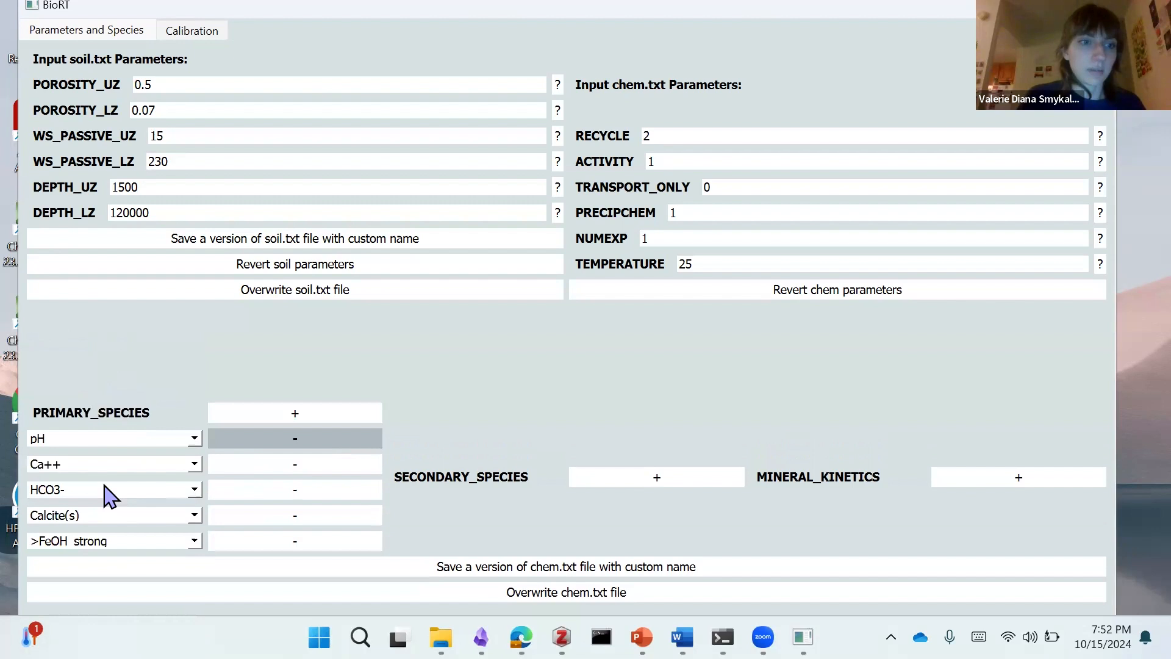
left_click(105, 542)
scroll(147, 440, "down", 5)
scroll(119, 442, "down", 3)
scroll(117, 443, "up", 2)
scroll(118, 443, "down", 2)
scroll(91, 436, "up", 2)
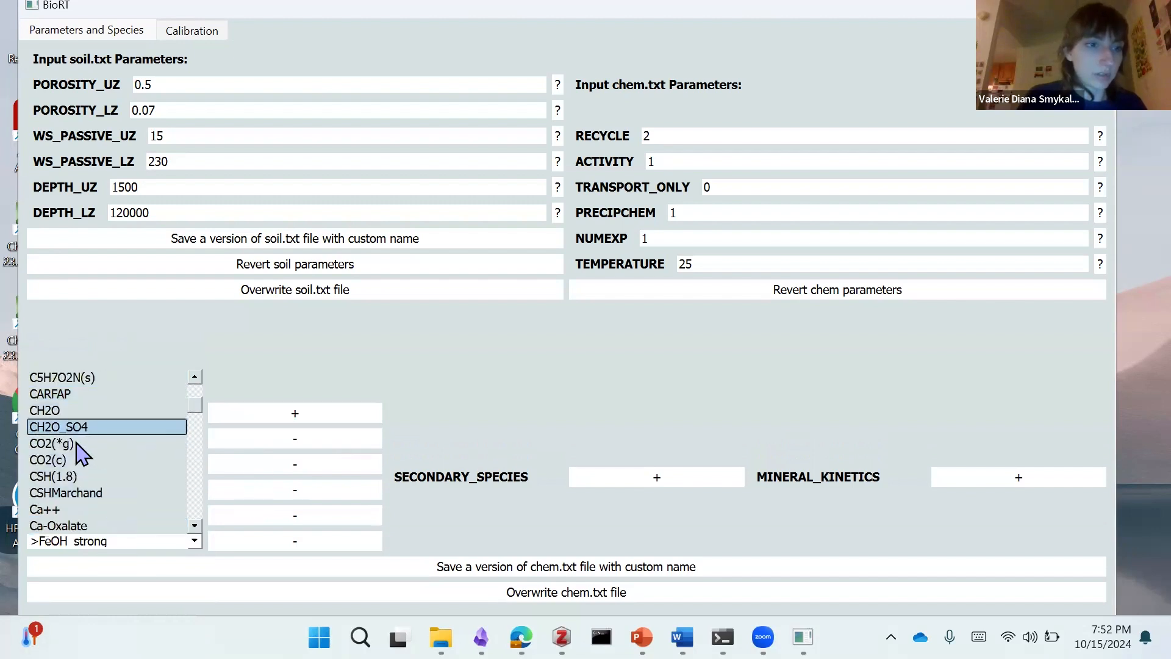
left_click(77, 444)
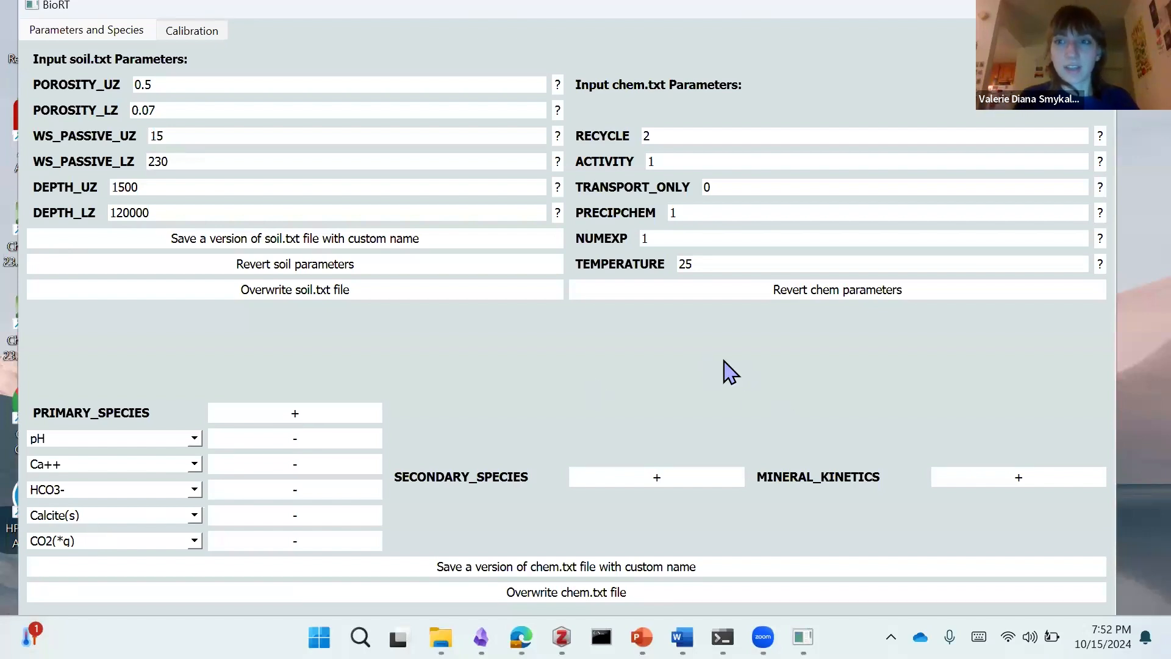
Step: Add a mineral kinetics entry for Calcite(s) with the default rate option
left_click(1025, 485)
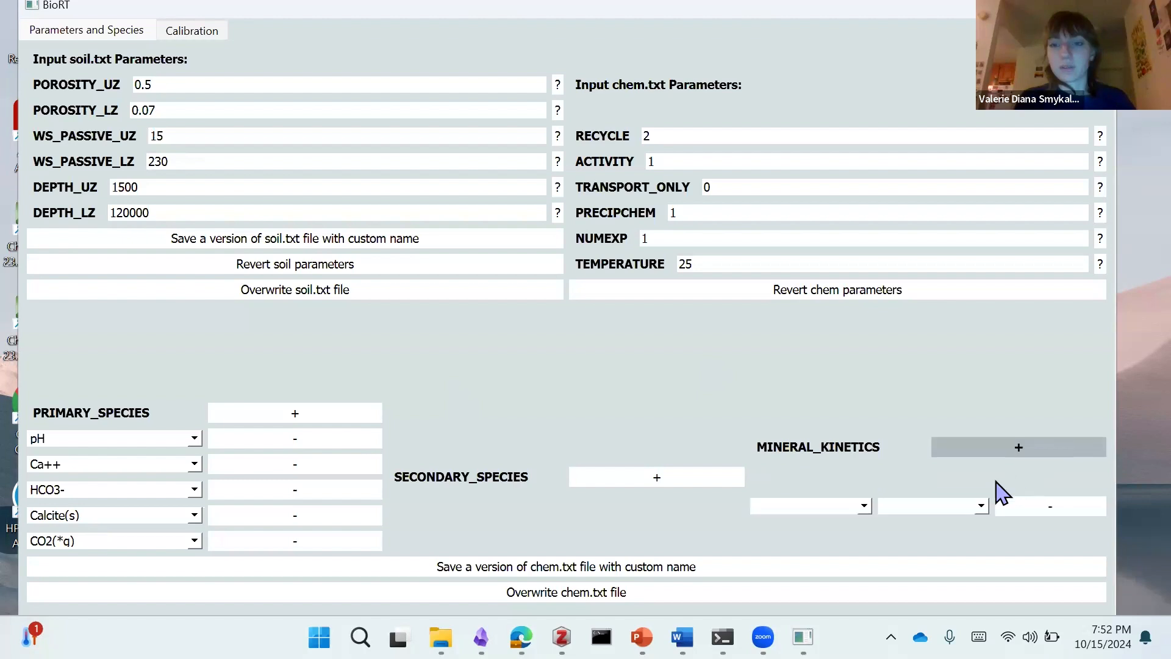
left_click(819, 506)
scroll(803, 455, "down", 3)
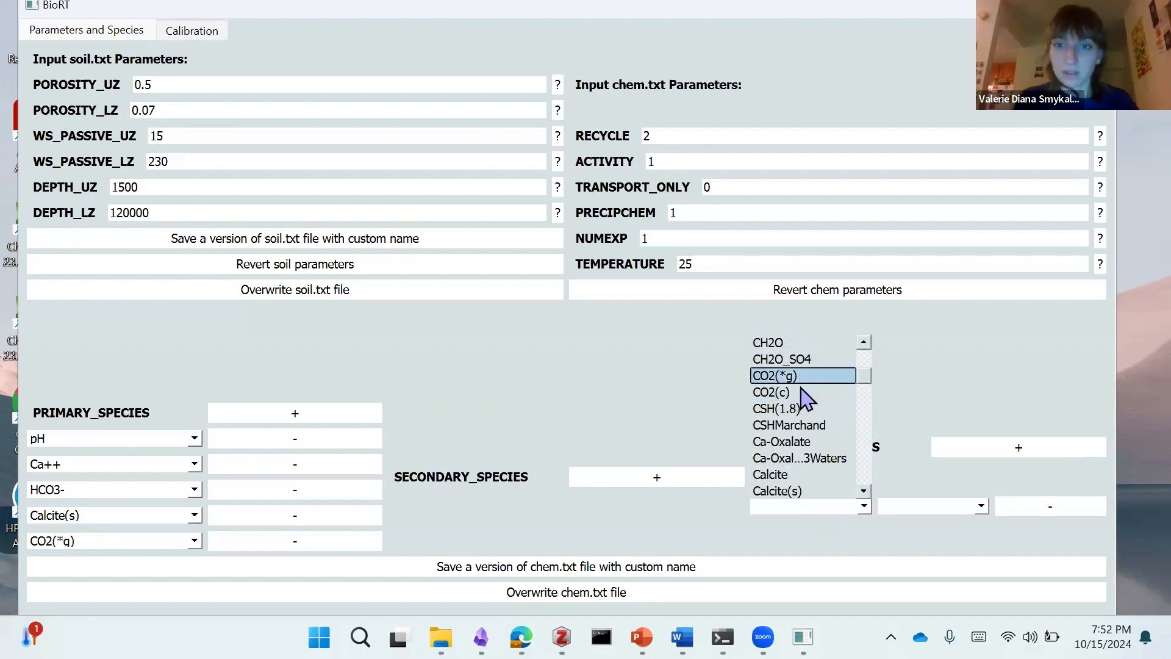
scroll(803, 427, "down", 1)
left_click(840, 458)
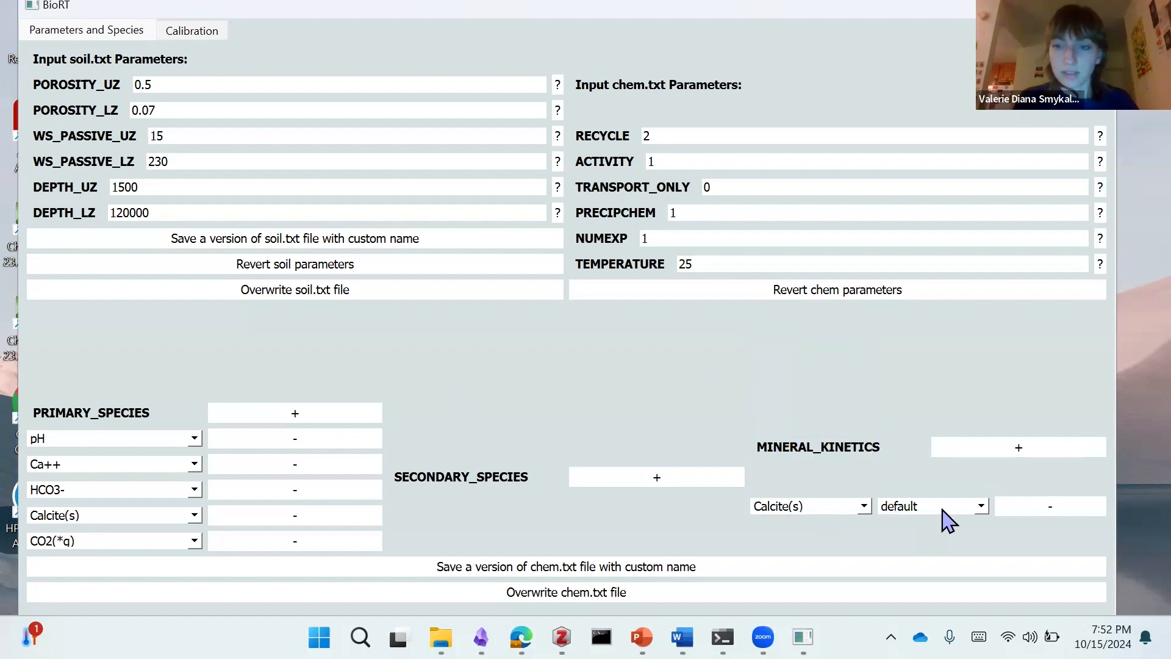
left_click(942, 511)
left_click(918, 522)
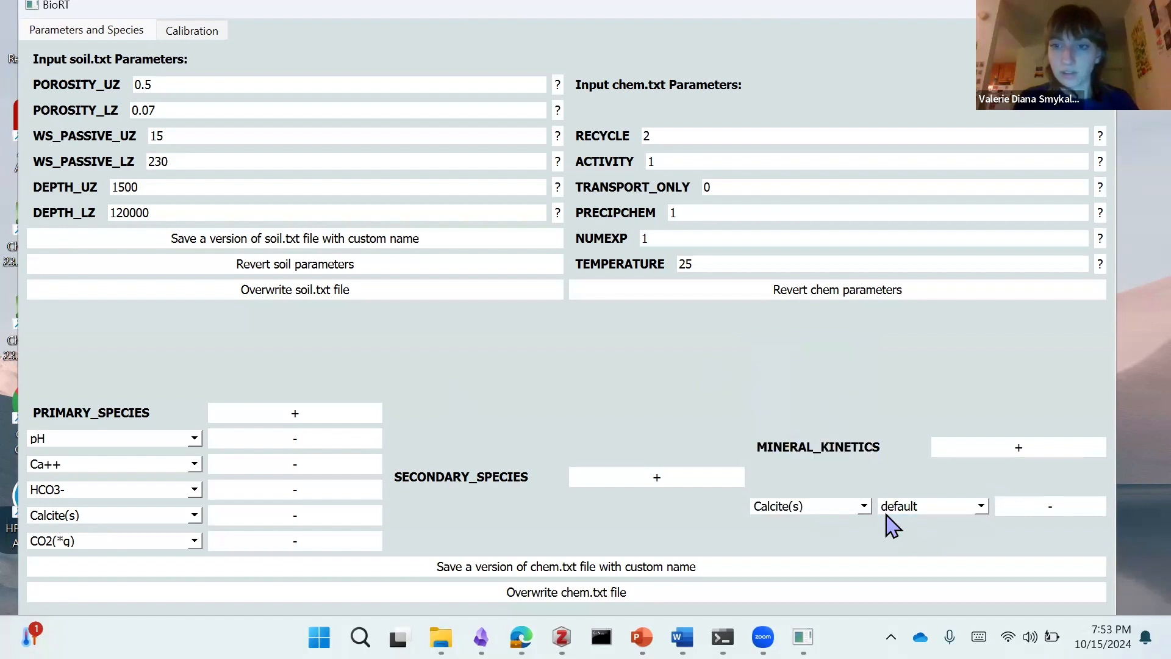
Step: Add a second mineral kinetics entry for CO2(*g) with the default option
left_click(1023, 451)
left_click(817, 515)
scroll(798, 454, "down", 3)
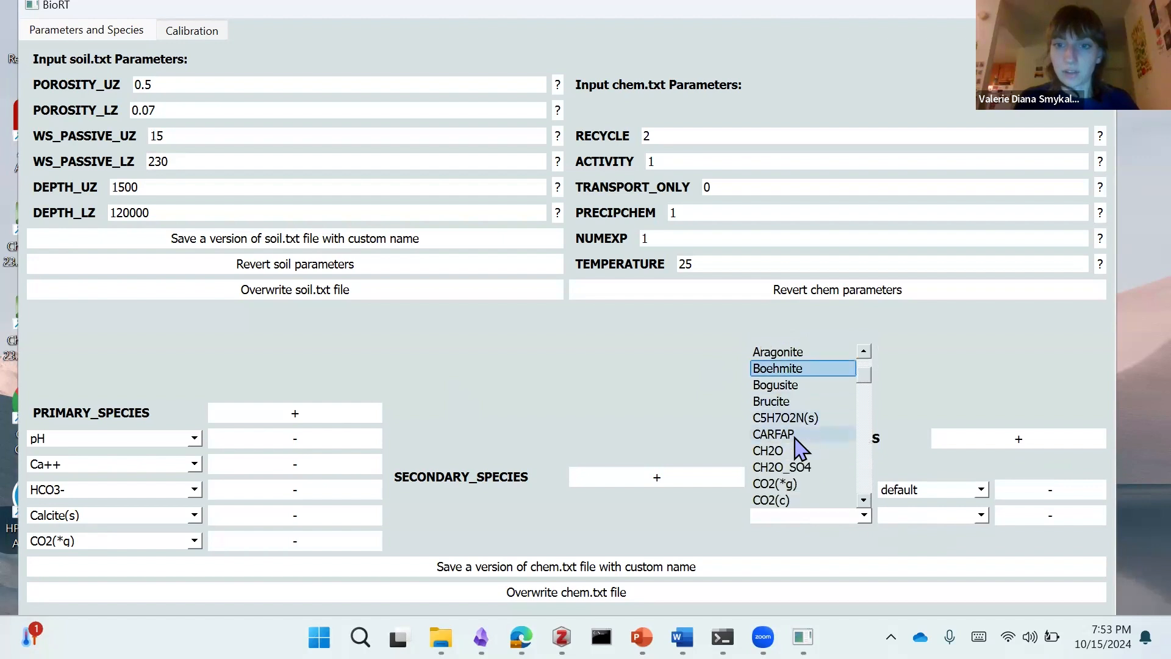
left_click(786, 418)
left_click(920, 518)
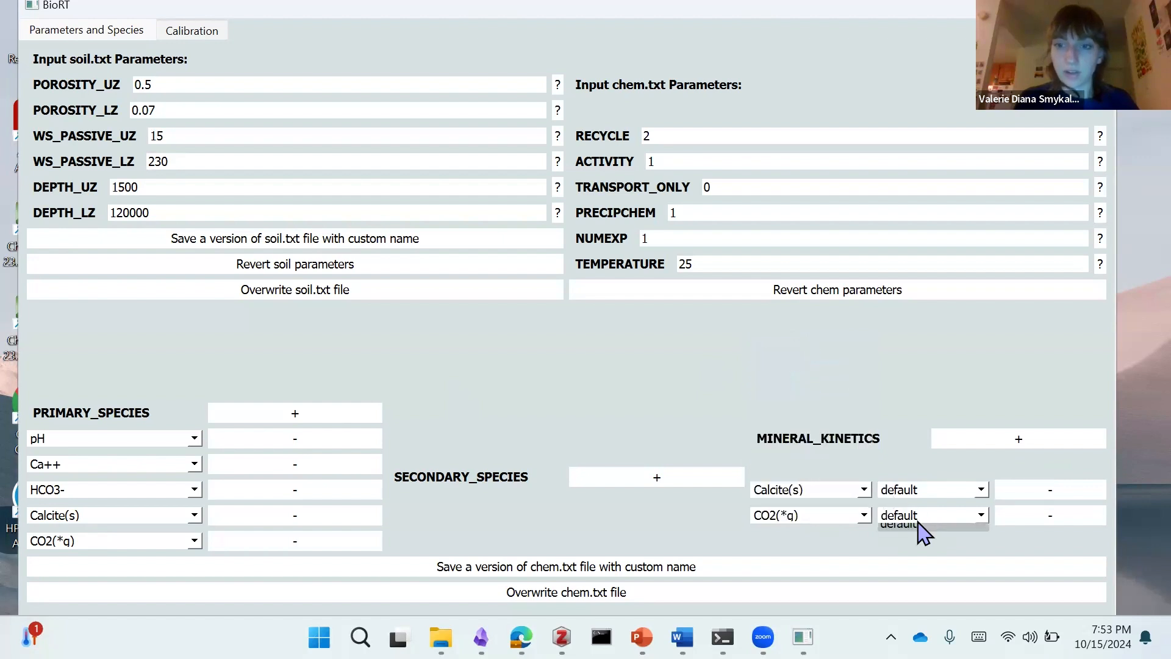
Step: Choose the default rate option for CO2(*g) and overwrite chem.txt with the current chemistry setup
left_click(921, 535)
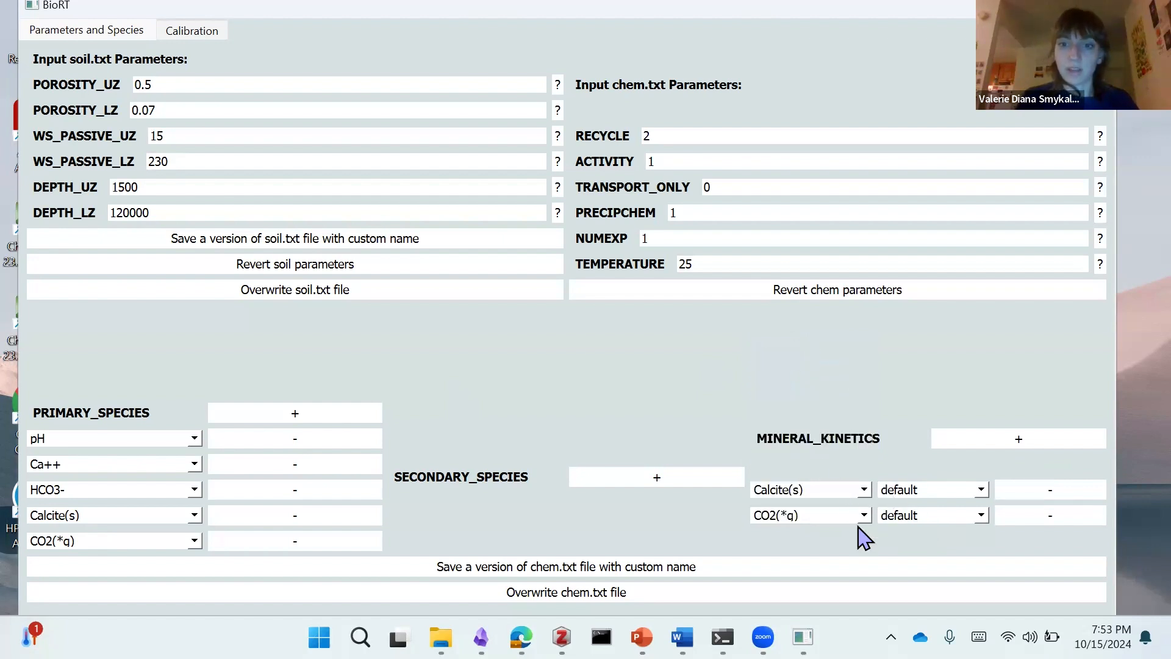
left_click(598, 597)
left_click(686, 352)
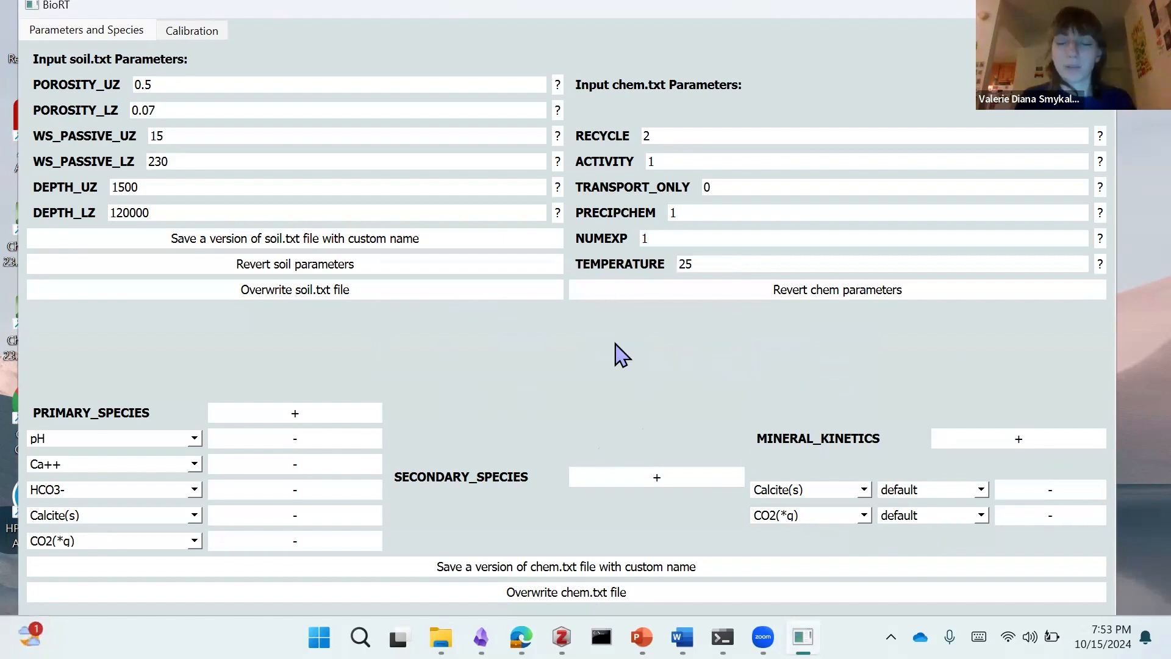
Step: Open the calibration view and examine the concentration inputs for the solutes Ca++ and HCO3-
left_click(188, 32)
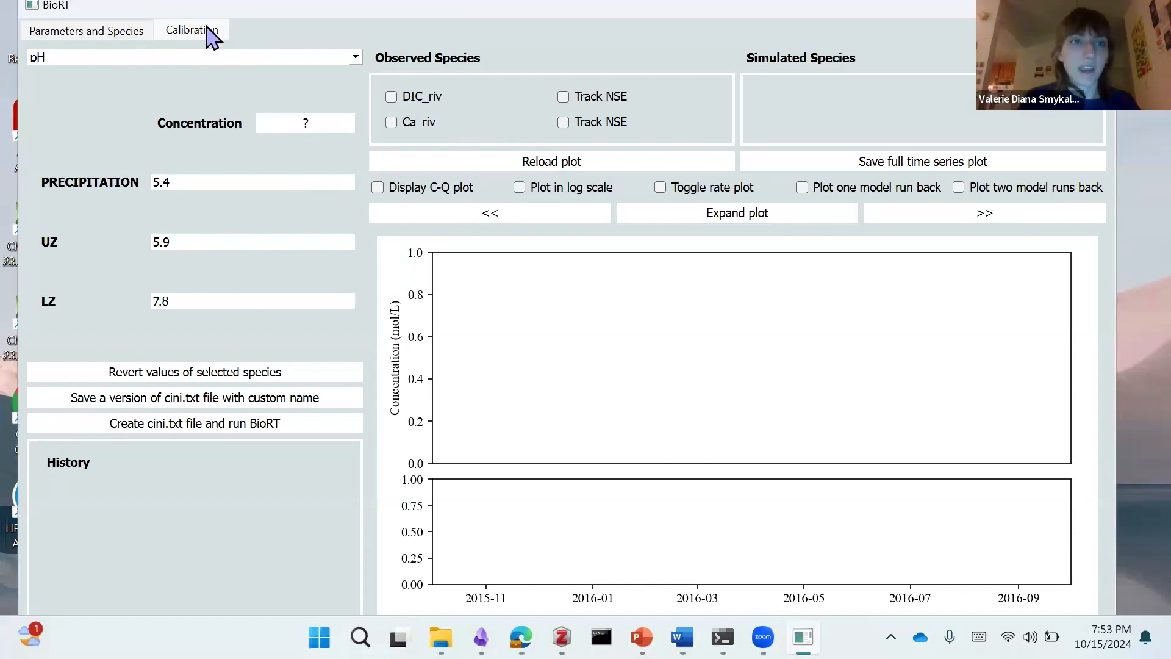
left_click(210, 56)
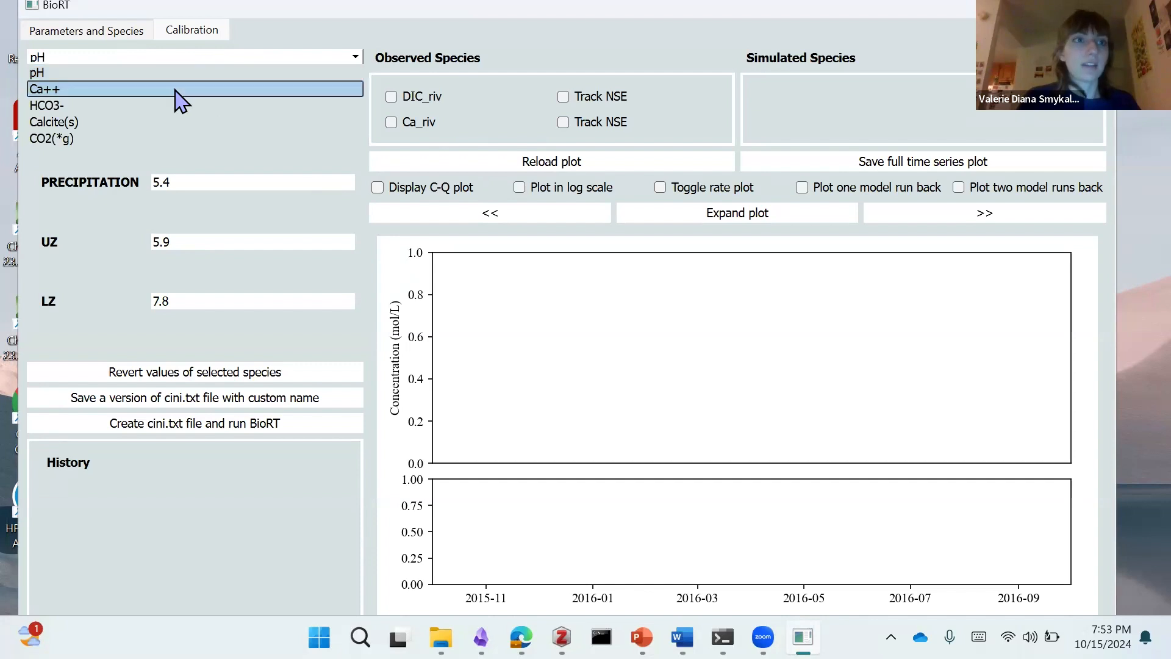
left_click(177, 98)
left_click(175, 59)
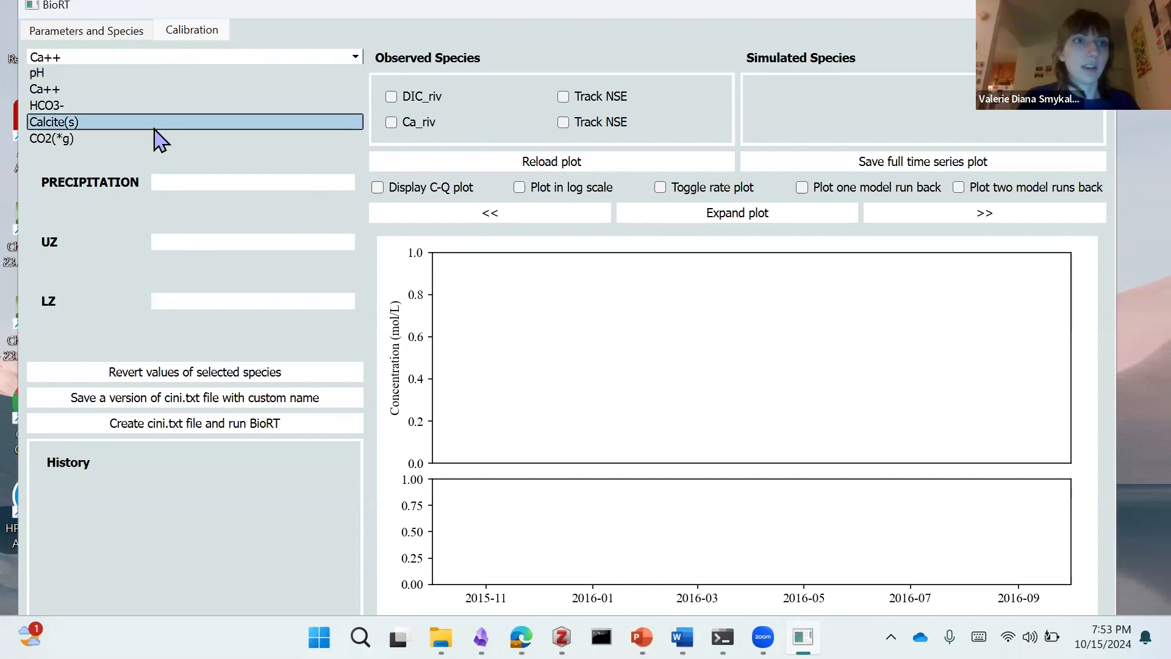
left_click(119, 107)
left_click(122, 59)
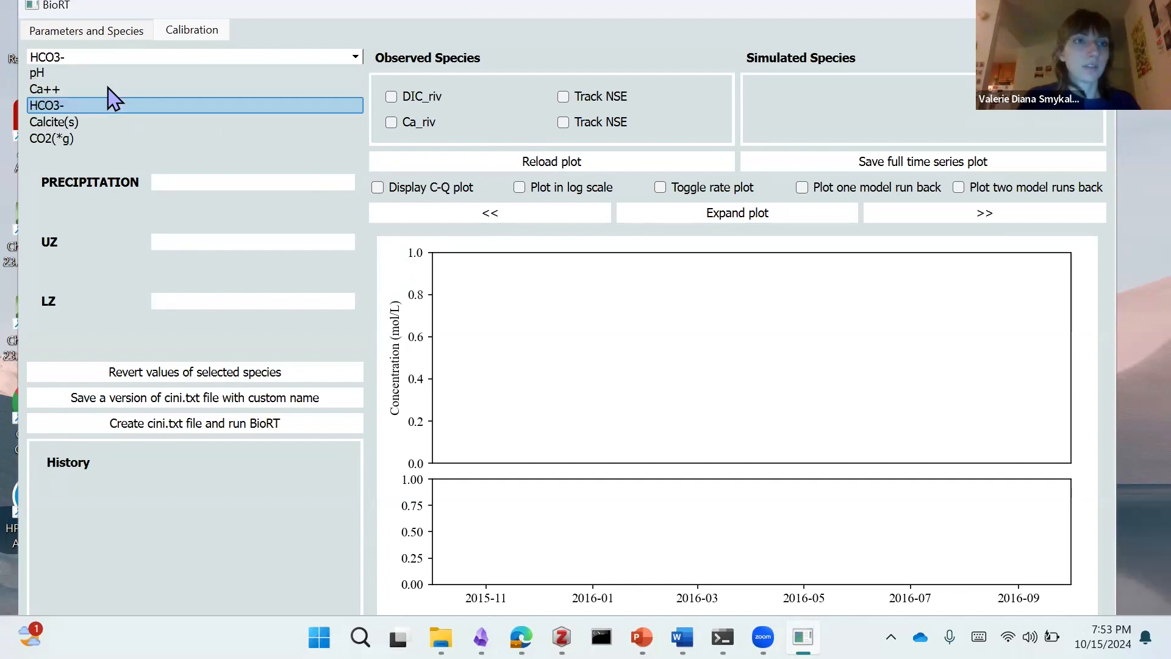
left_click(110, 90)
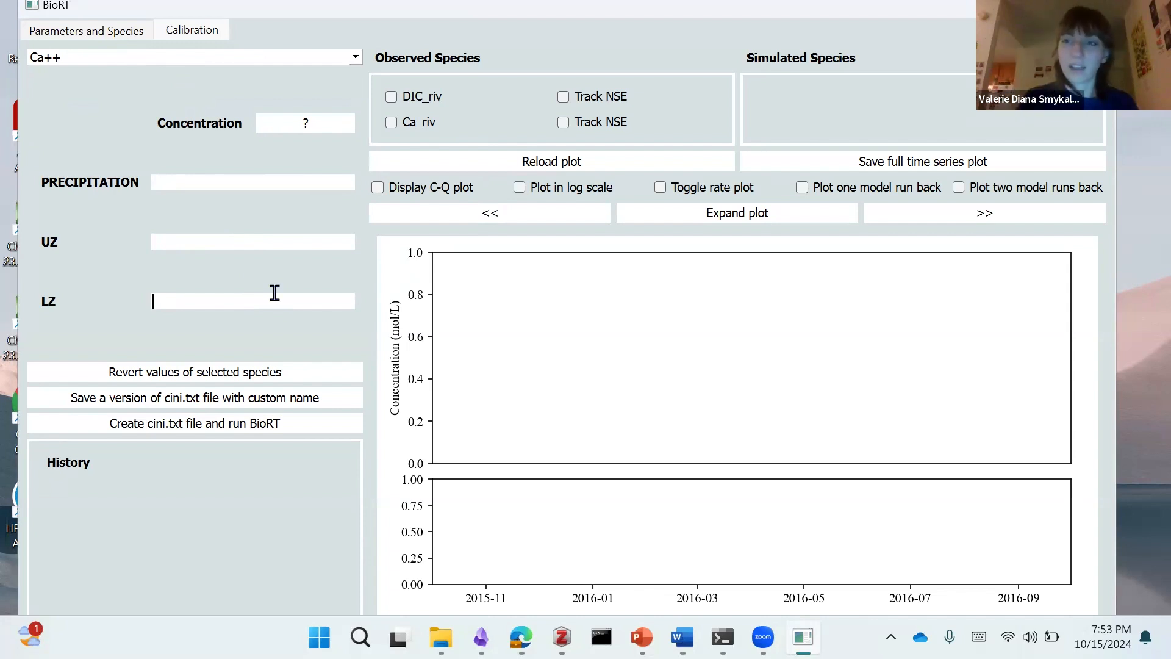
Step: Maximize the window and examine the calibration parameters of the minerals Calcite(s) and CO2(*g)
left_click(120, 61)
left_click(103, 122)
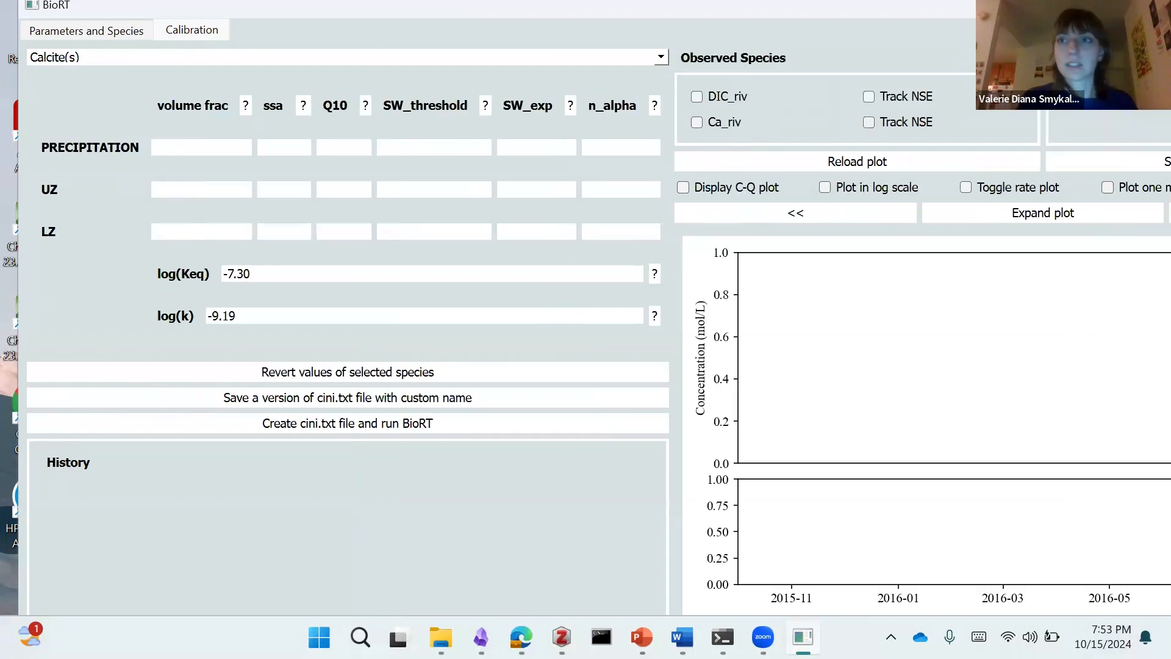
key("super+Right")
key("super+Up")
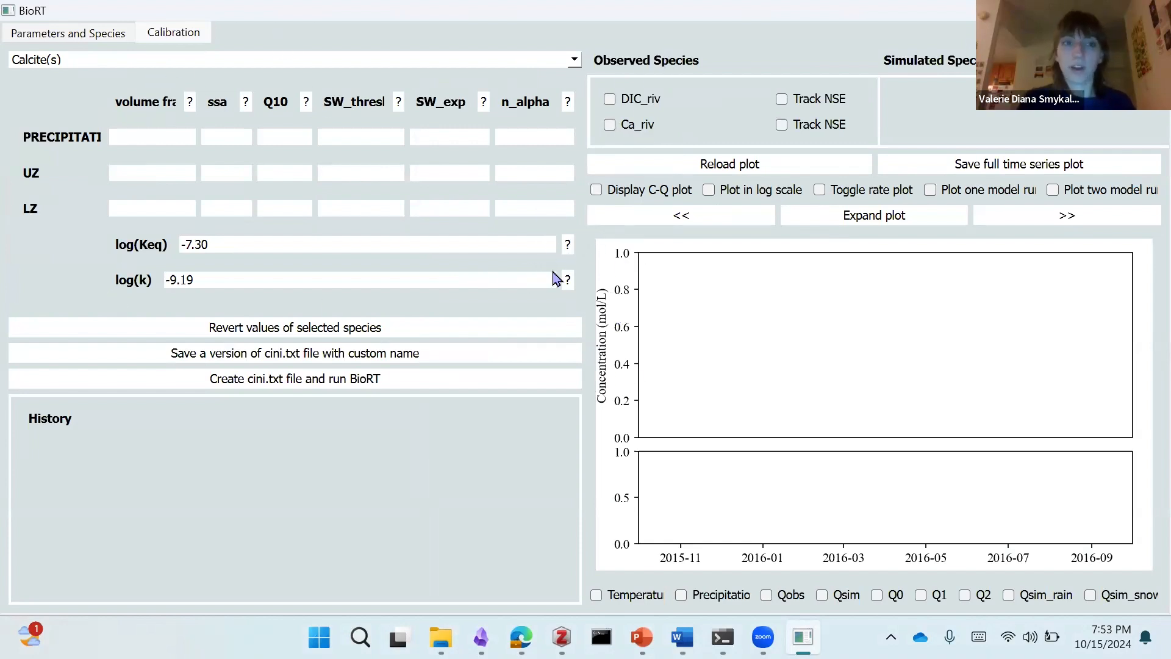
left_click(549, 59)
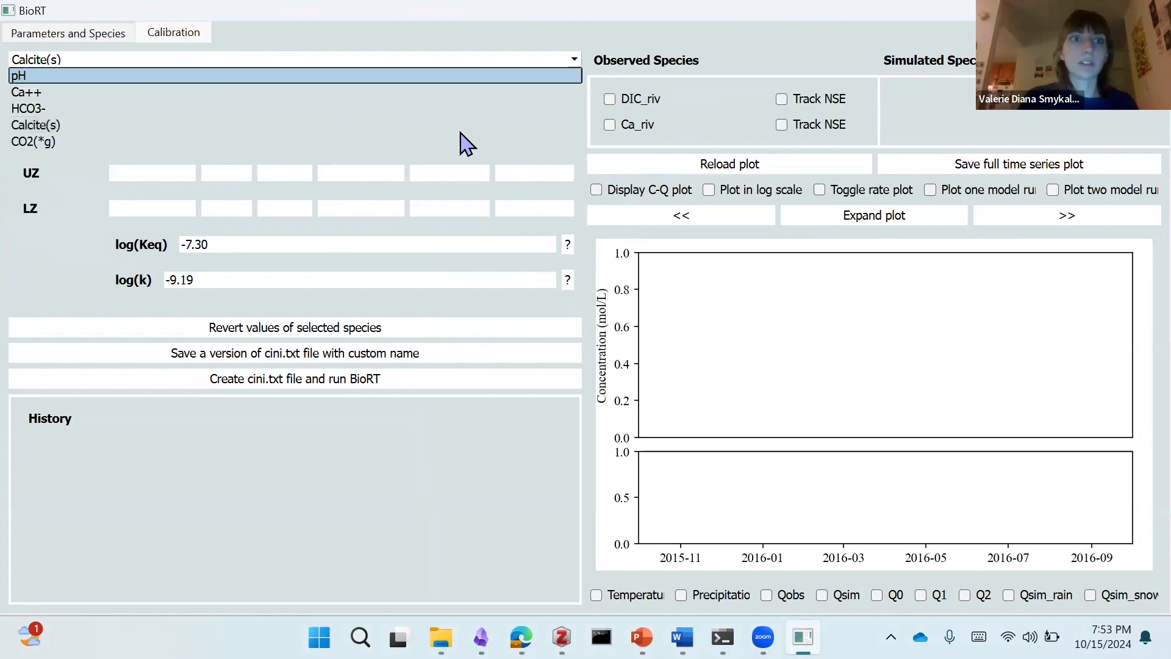
left_click(77, 144)
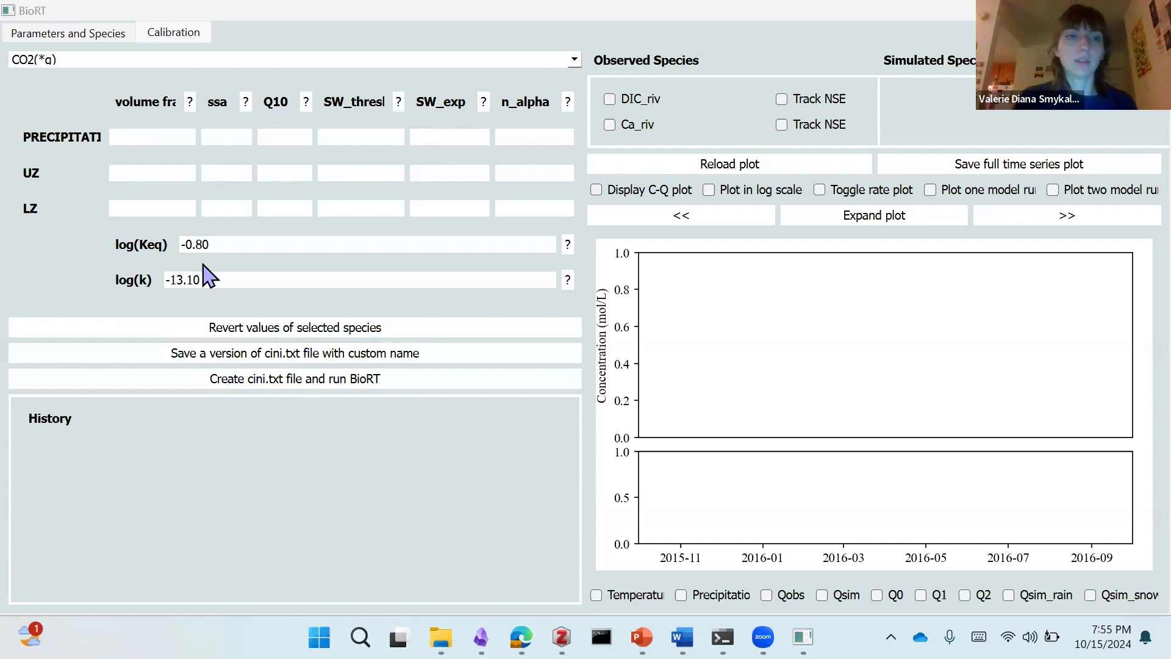
left_click(340, 382)
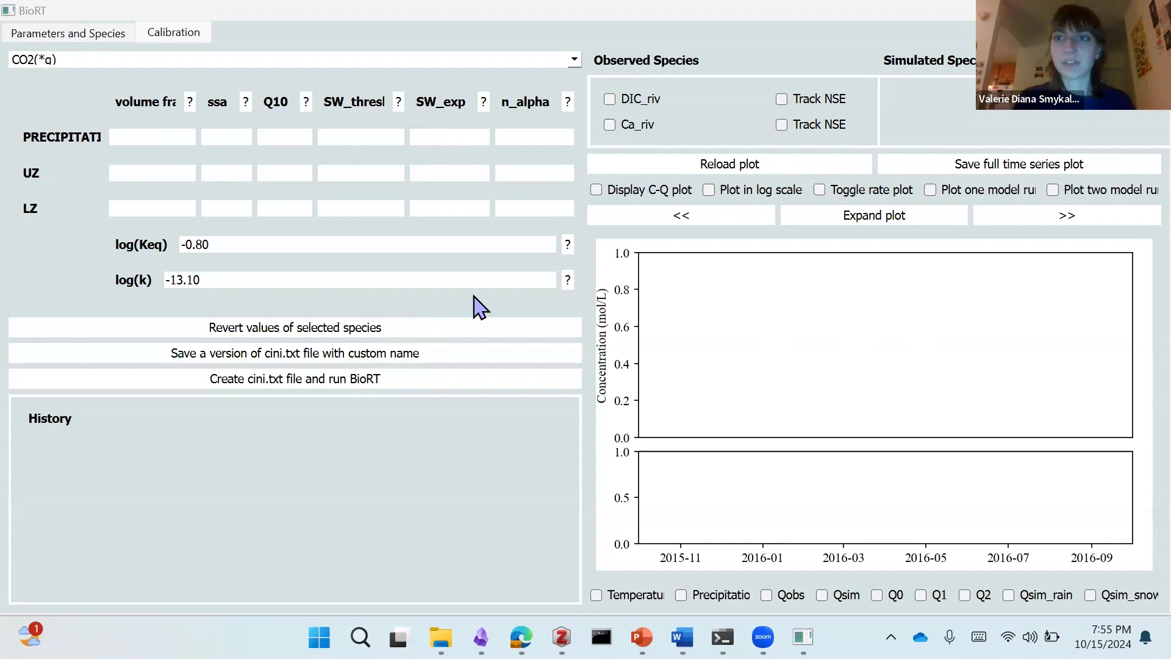
left_click(128, 60)
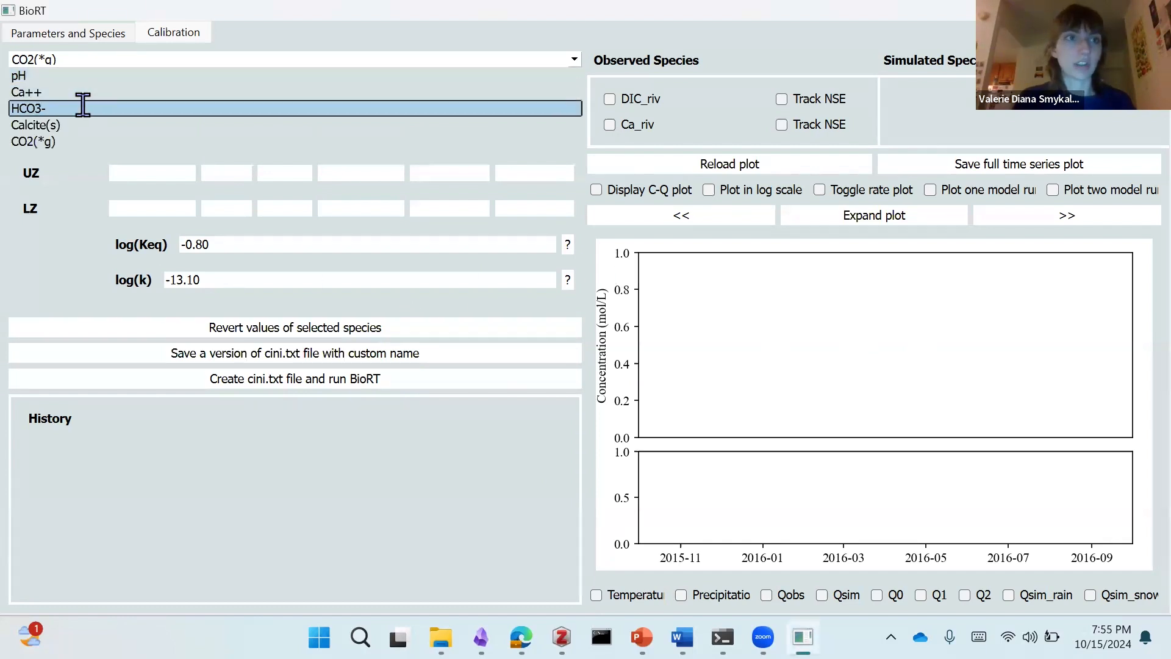
left_click(81, 119)
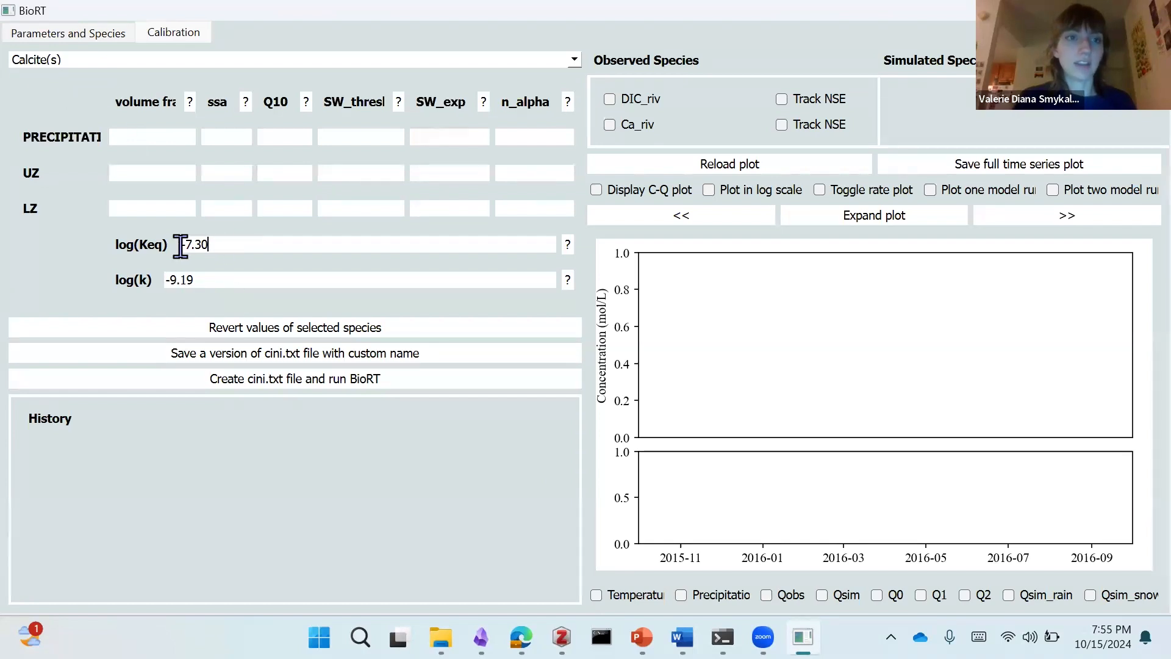
left_click(323, 379)
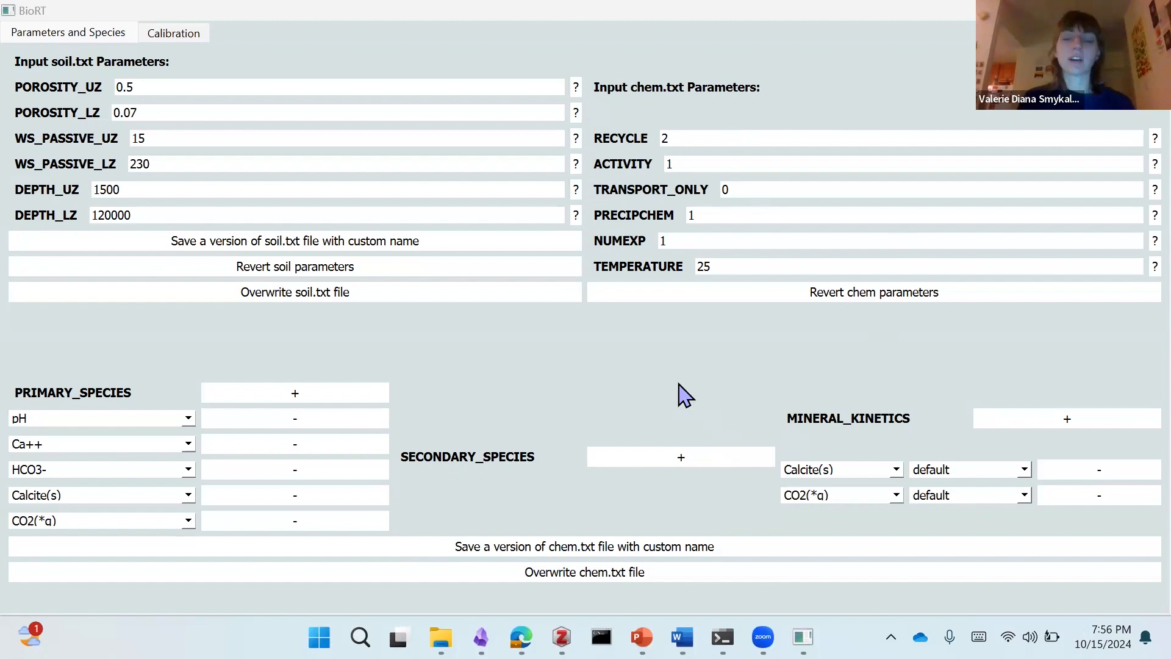
Step: Add CaOH+ as a secondary species in the chemistry setup
left_click(679, 457)
left_click(564, 486)
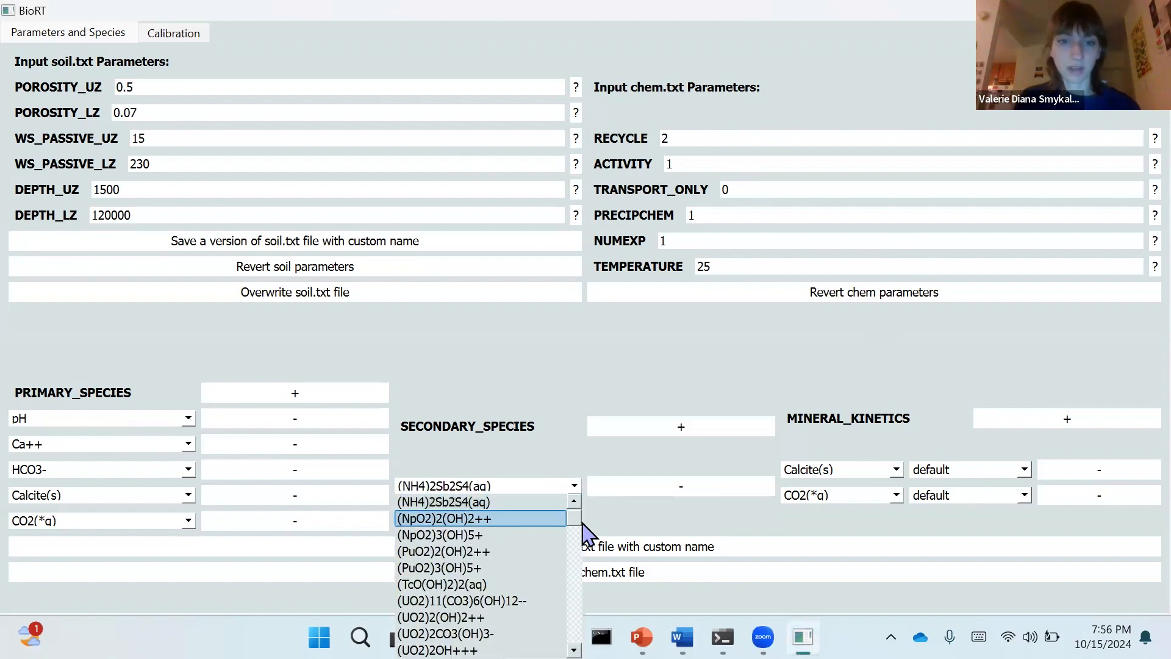
left_click_drag(582, 531, 580, 546)
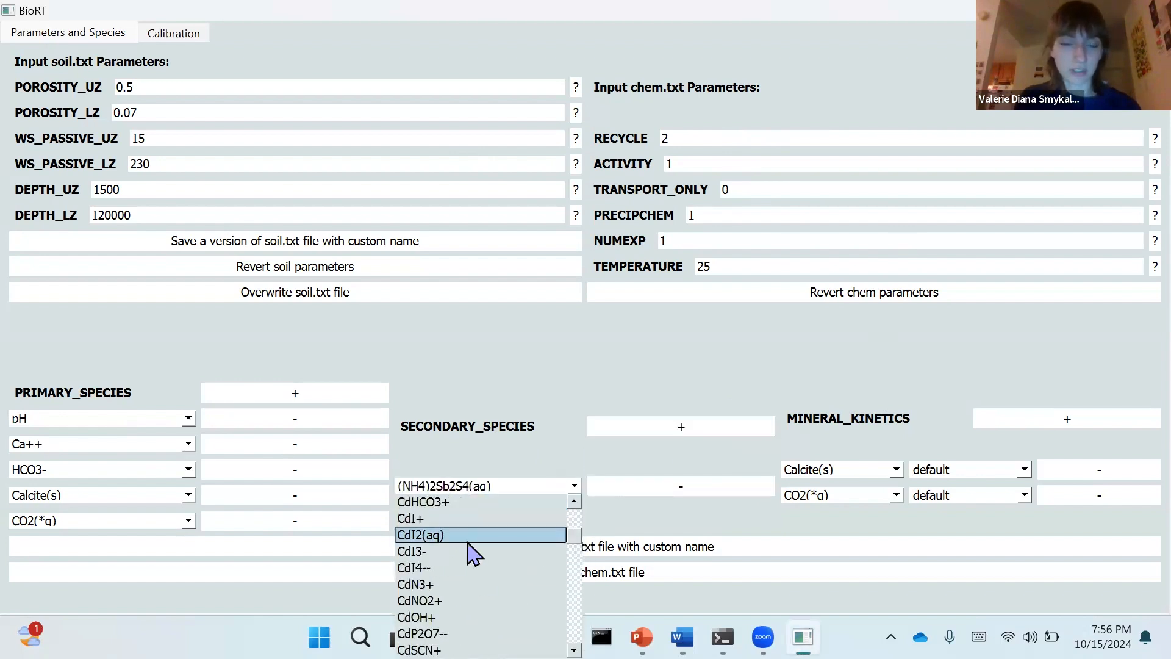
scroll(474, 553, "up", 8)
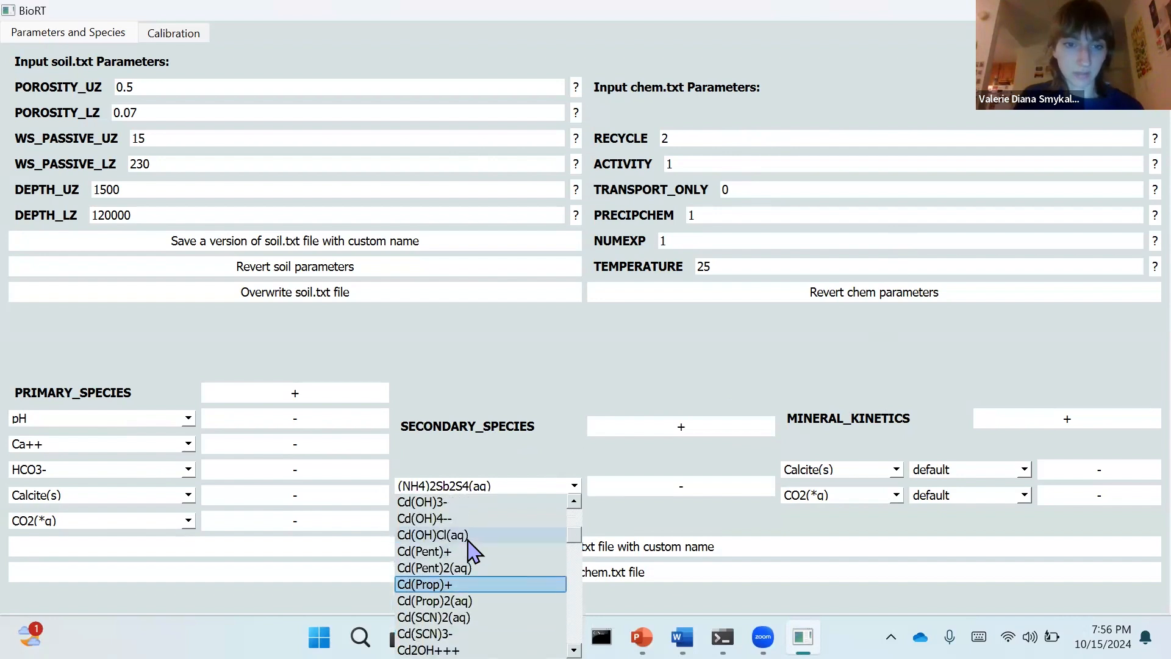
scroll(474, 553, "up", 5)
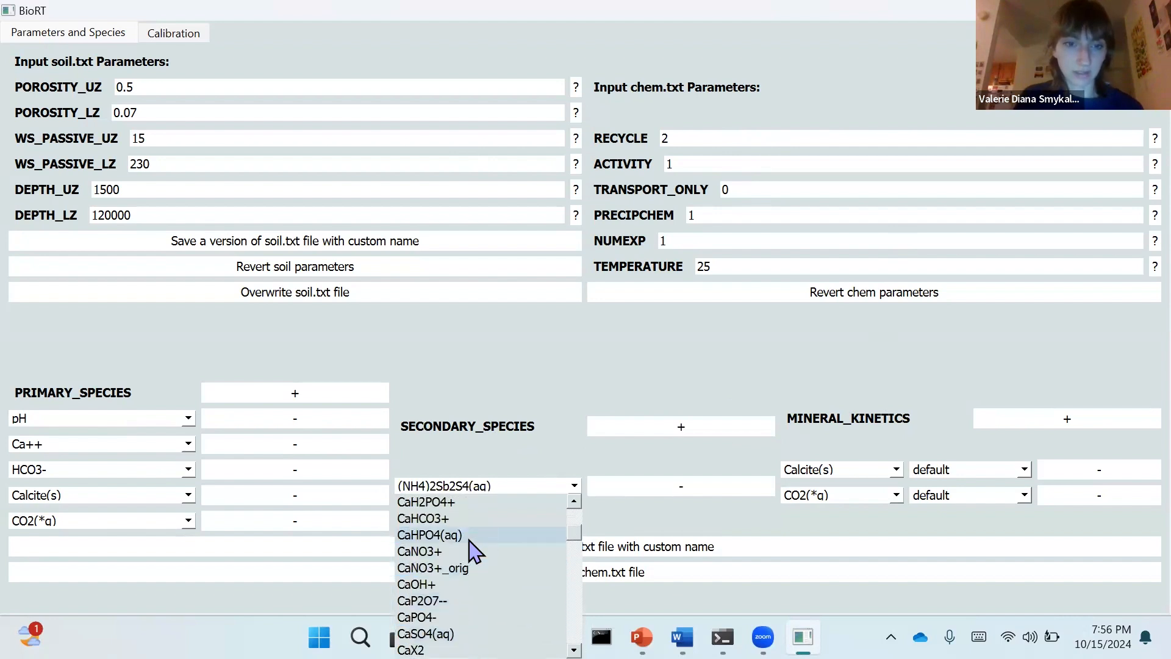
left_click(439, 555)
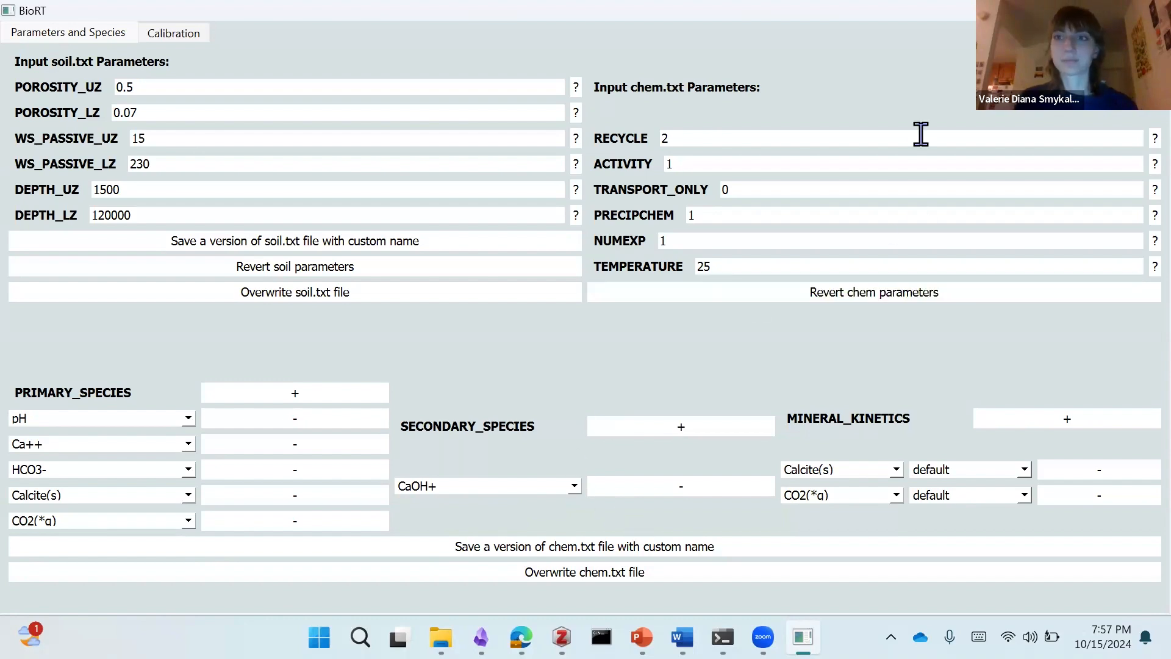
left_click(875, 292)
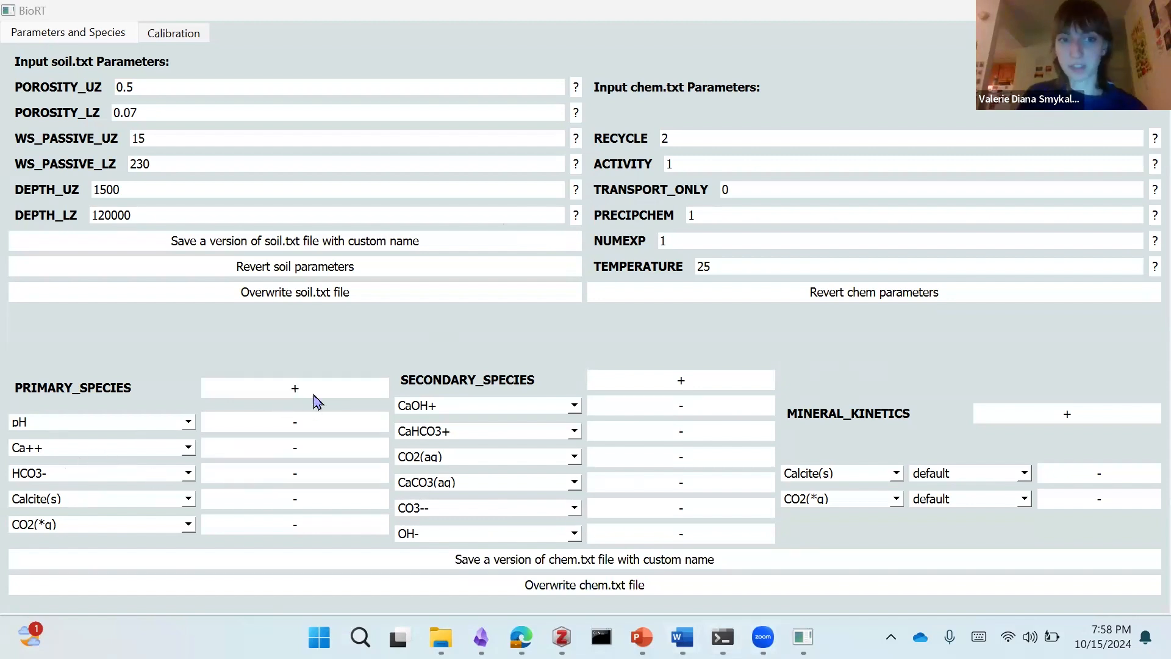
Step: Add DOC to the primary species below CO2(*g)
left_click(298, 396)
left_click(144, 534)
scroll(119, 479, "down", 5)
scroll(119, 481, "down", 15)
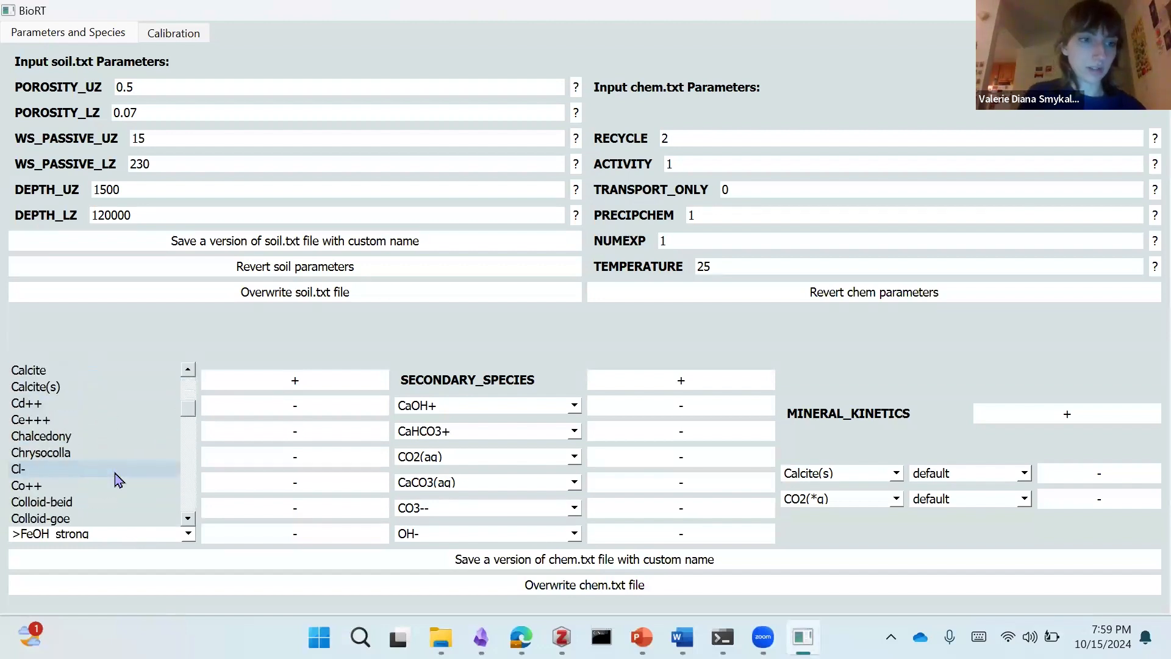
scroll(97, 439, "up", 2)
left_click(92, 405)
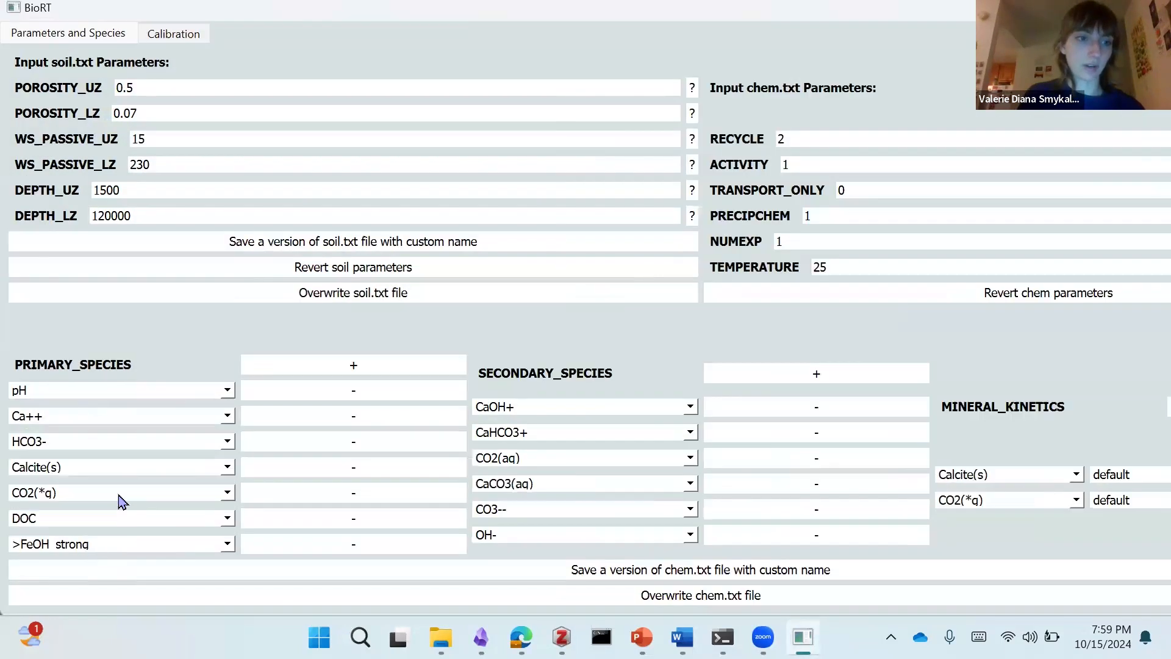
Step: Set the last primary species entry, below DOC, to SOC(s)
left_click(122, 493)
scroll(122, 497, "down", 12)
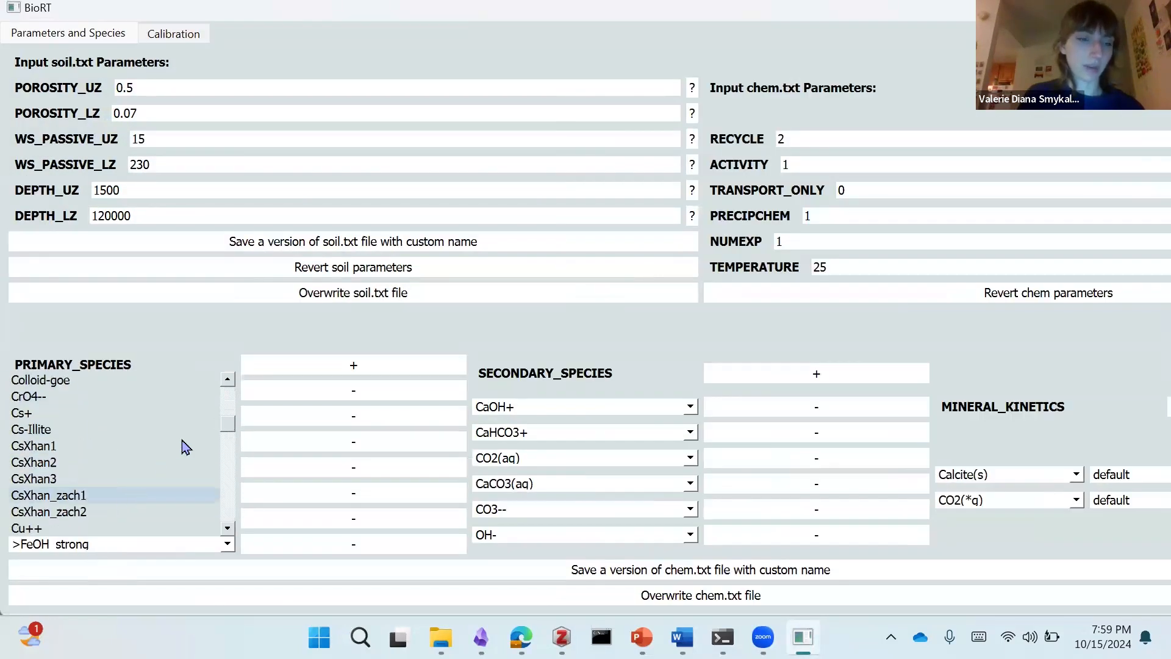
left_click_drag(227, 423, 220, 491)
scroll(149, 486, "down", 10)
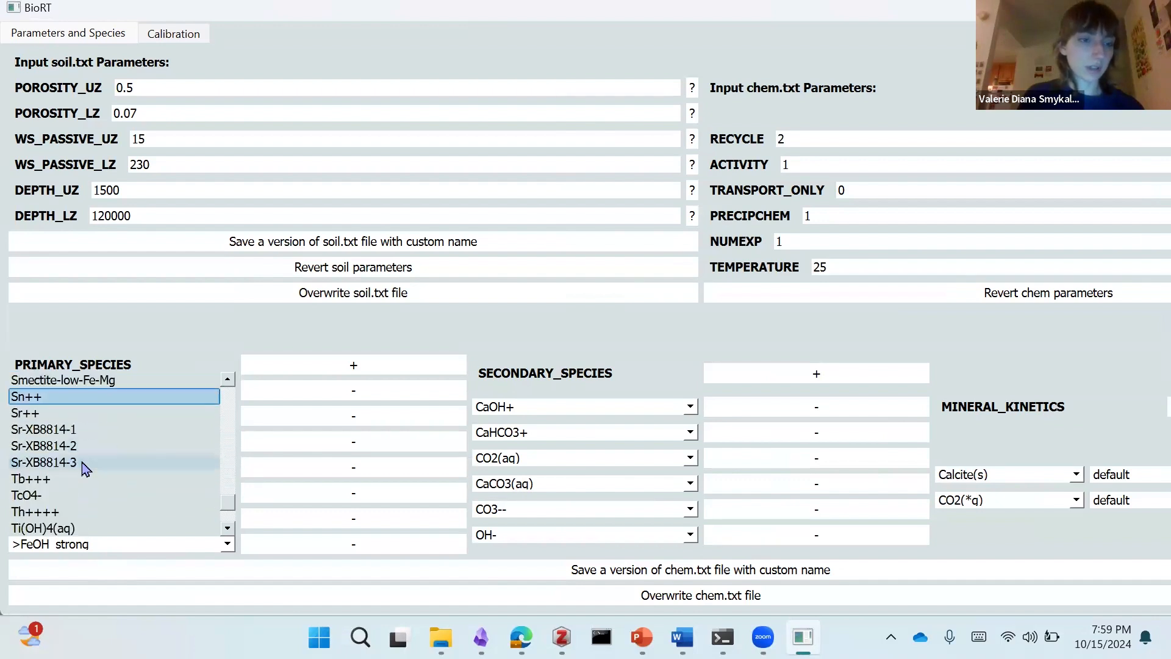
scroll(84, 465, "up", 3)
scroll(68, 430, "up", 1)
left_click(71, 444)
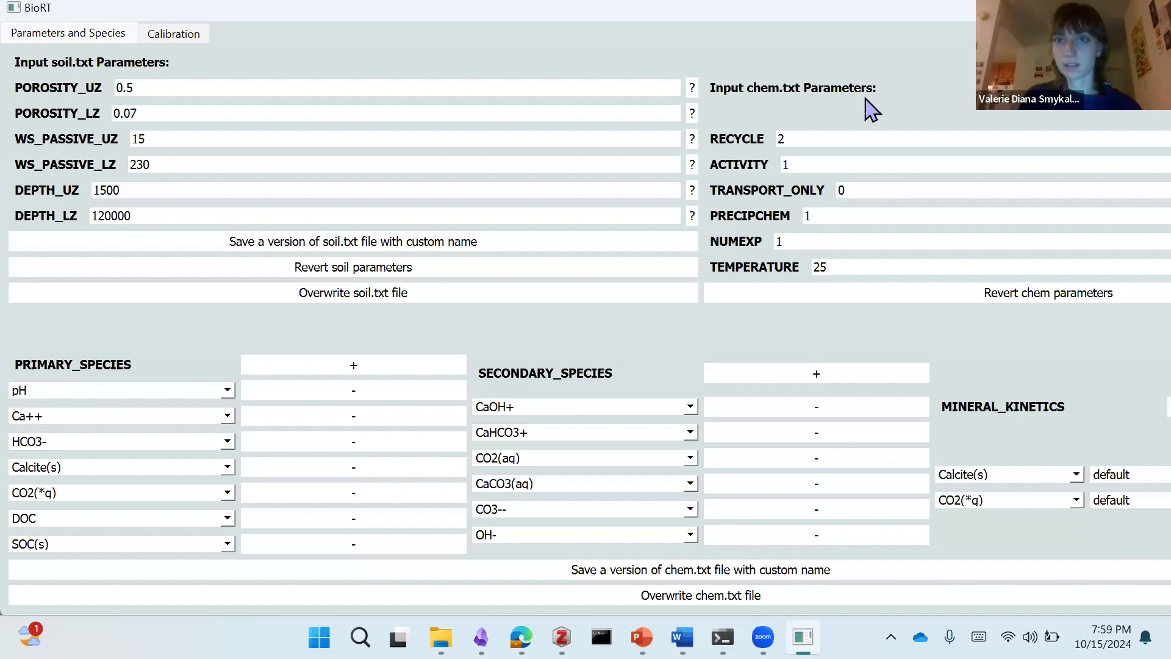
Step: Fit the window to the screen and add a mineral kinetics entry for SOC(s) with the test rate option
left_click_drag(853, 8, 361, 88)
left_click(847, 89)
left_click(1010, 411)
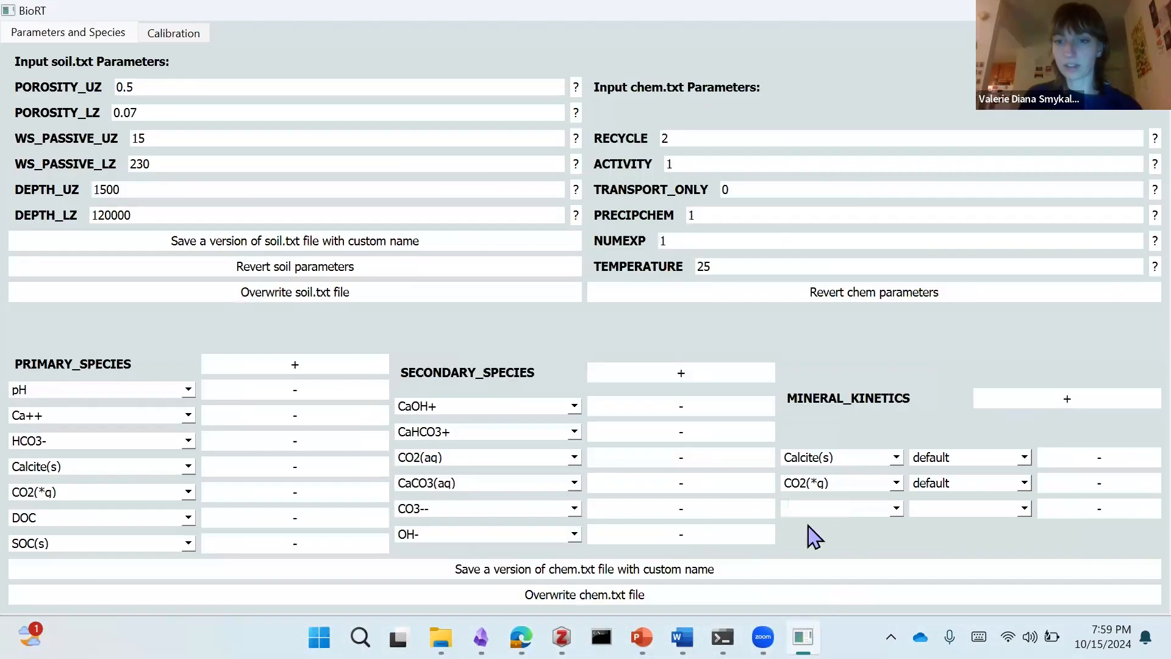
left_click(836, 508)
scroll(866, 440, "down", 2)
left_click_drag(897, 381, 875, 462)
left_click(817, 444)
left_click(938, 511)
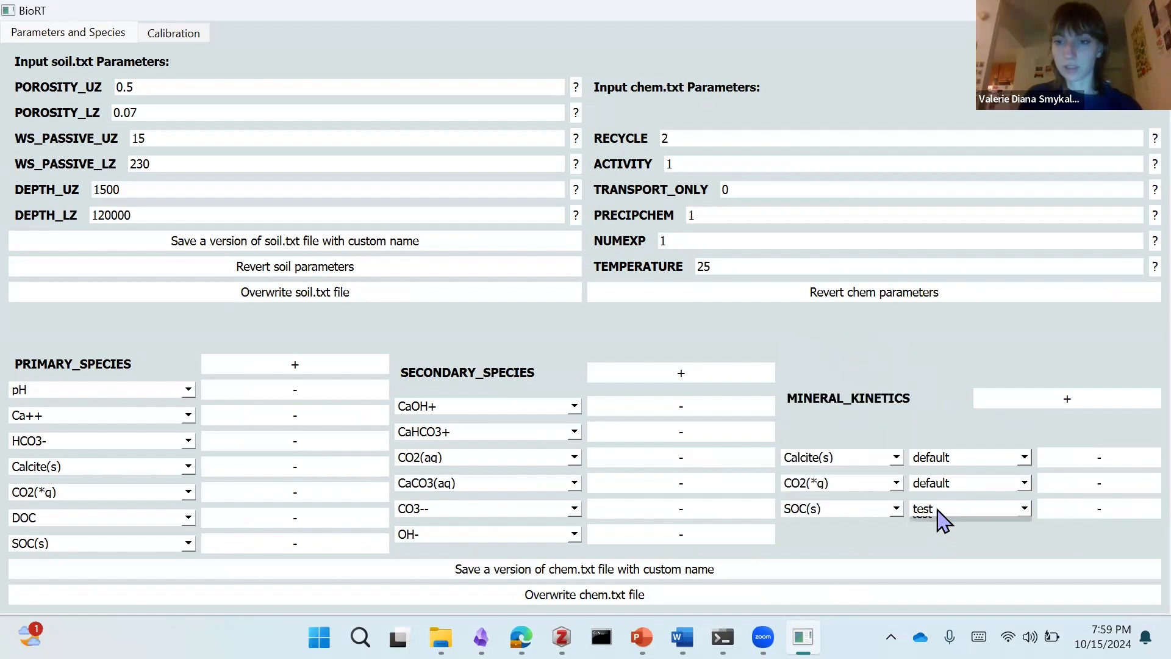
left_click(933, 526)
Step: Overwrite chem.txt, using the default 1E-10 mol/L for DOC and SOC(s) in precipchem.txt and Numexp_precipchem.txt
left_click(595, 601)
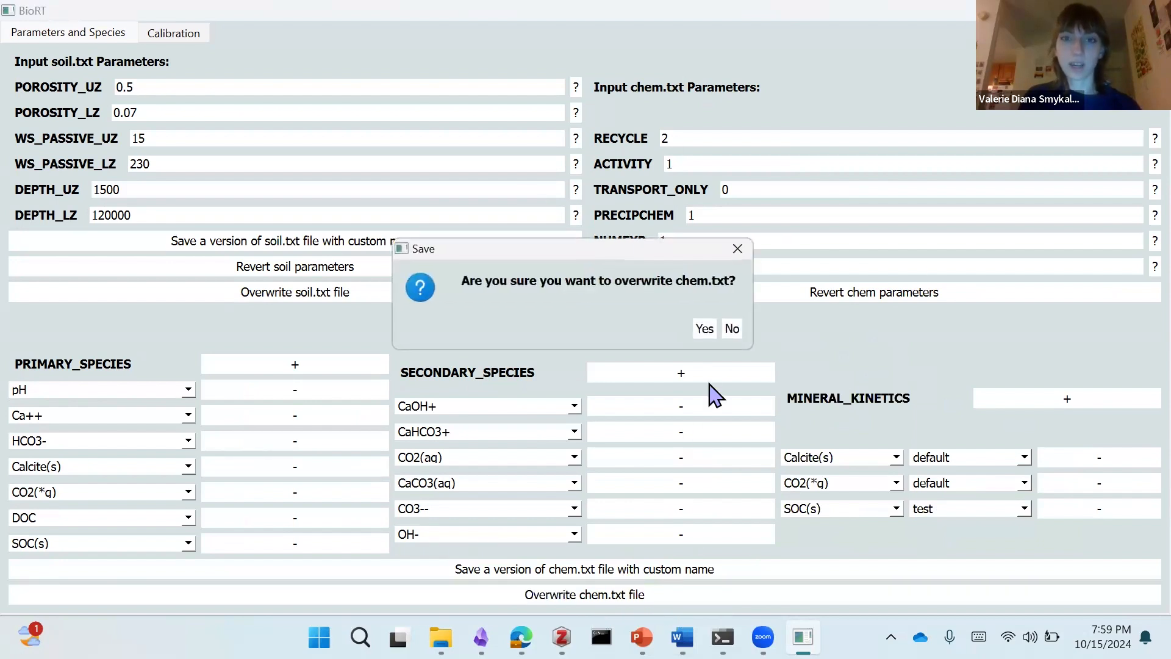
left_click(704, 329)
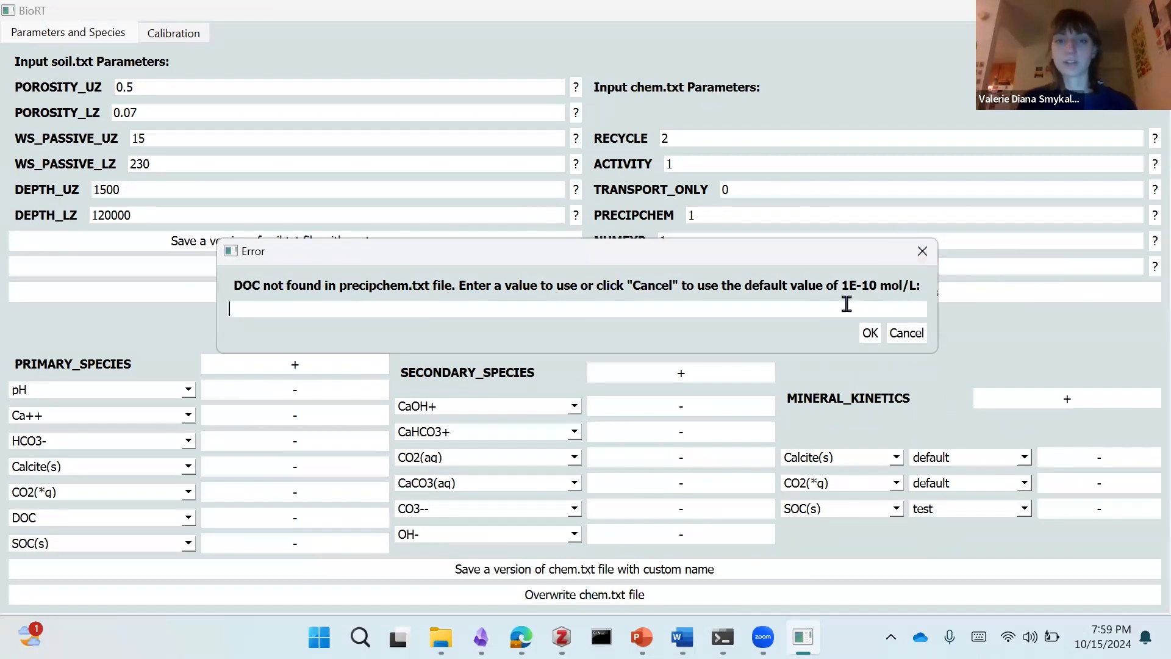
left_click(913, 339)
left_click(902, 334)
left_click(919, 336)
left_click(914, 336)
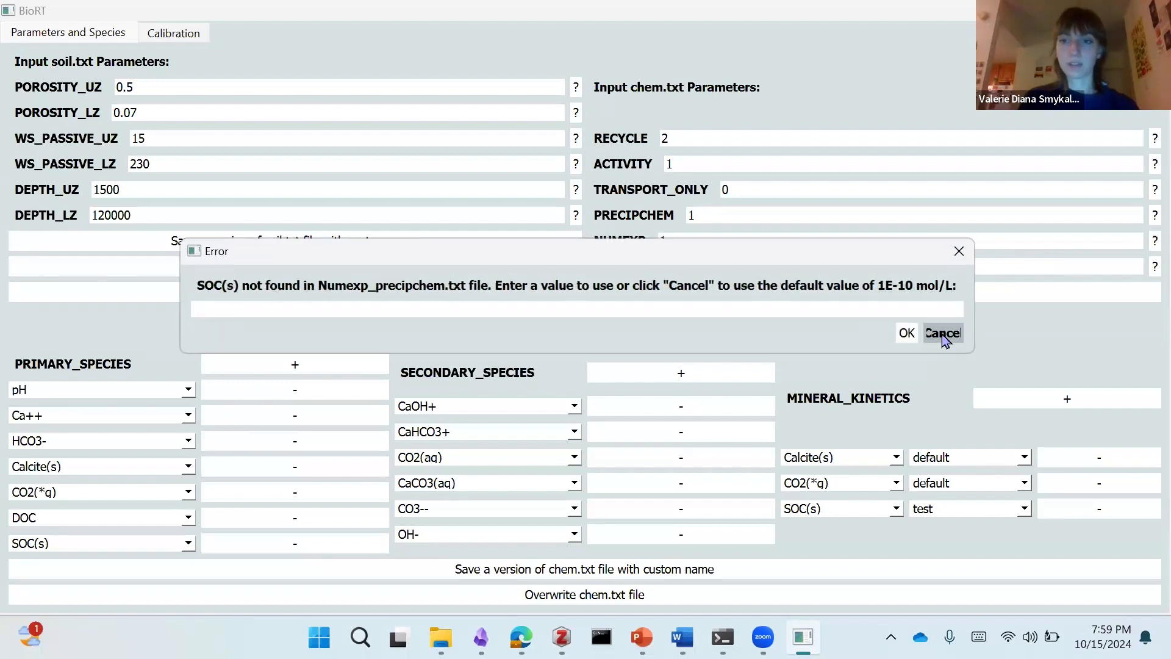
left_click(942, 334)
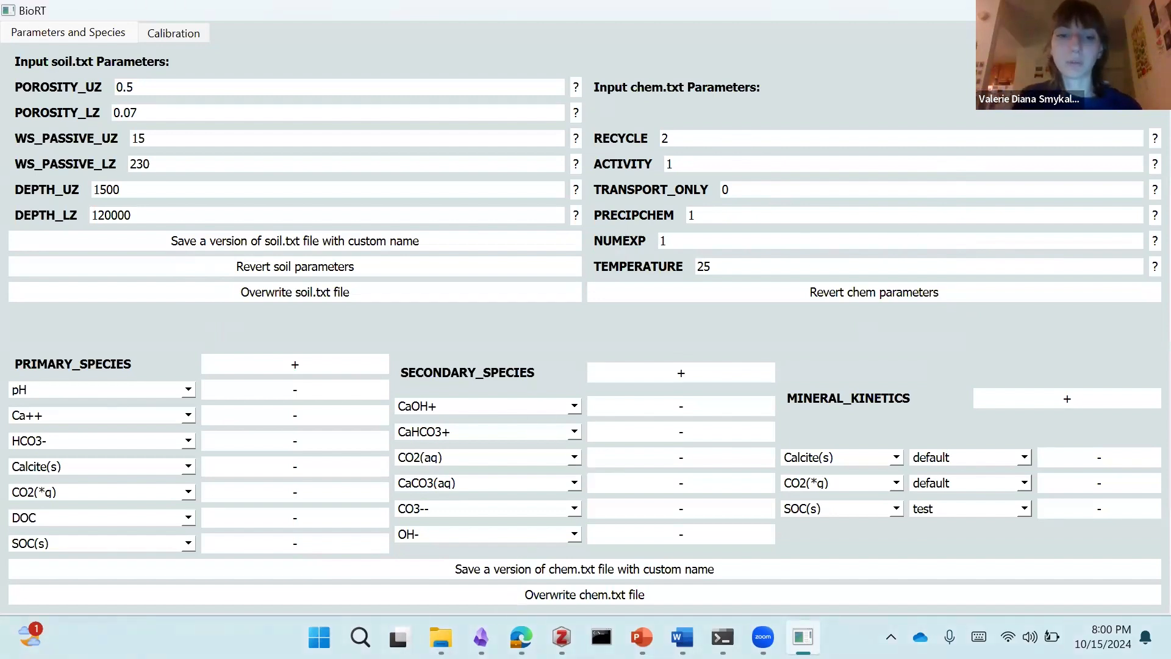
Step: Switch to File Explorer and go up from the PartA folder to the InputFiles folder
left_click(441, 637)
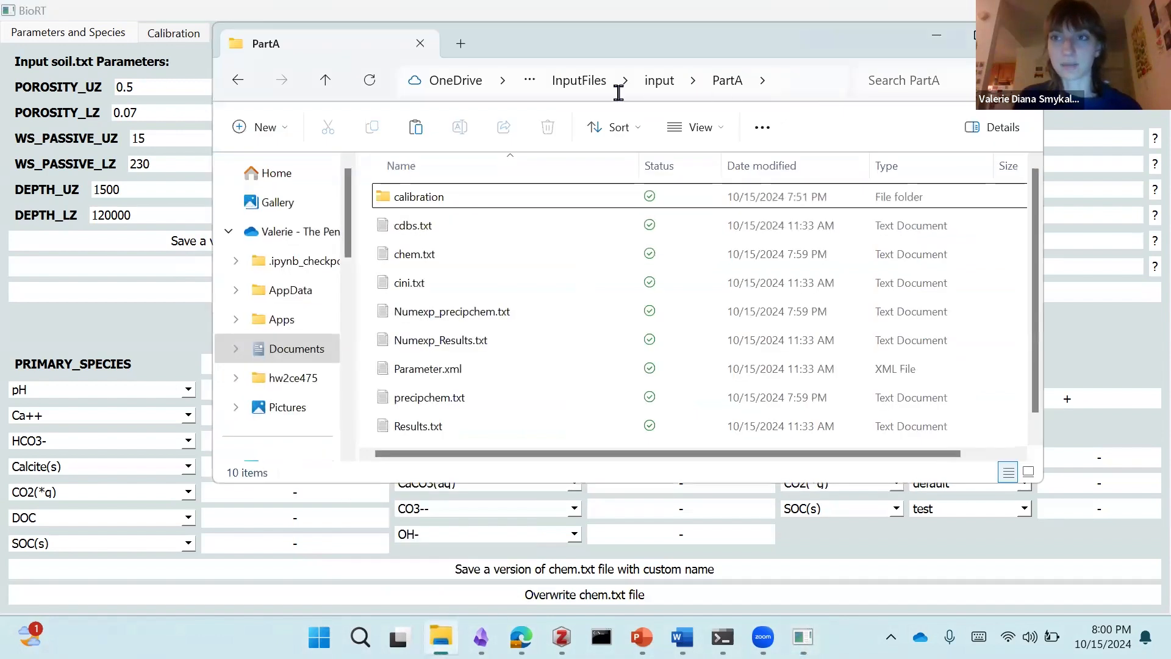
left_click(659, 82)
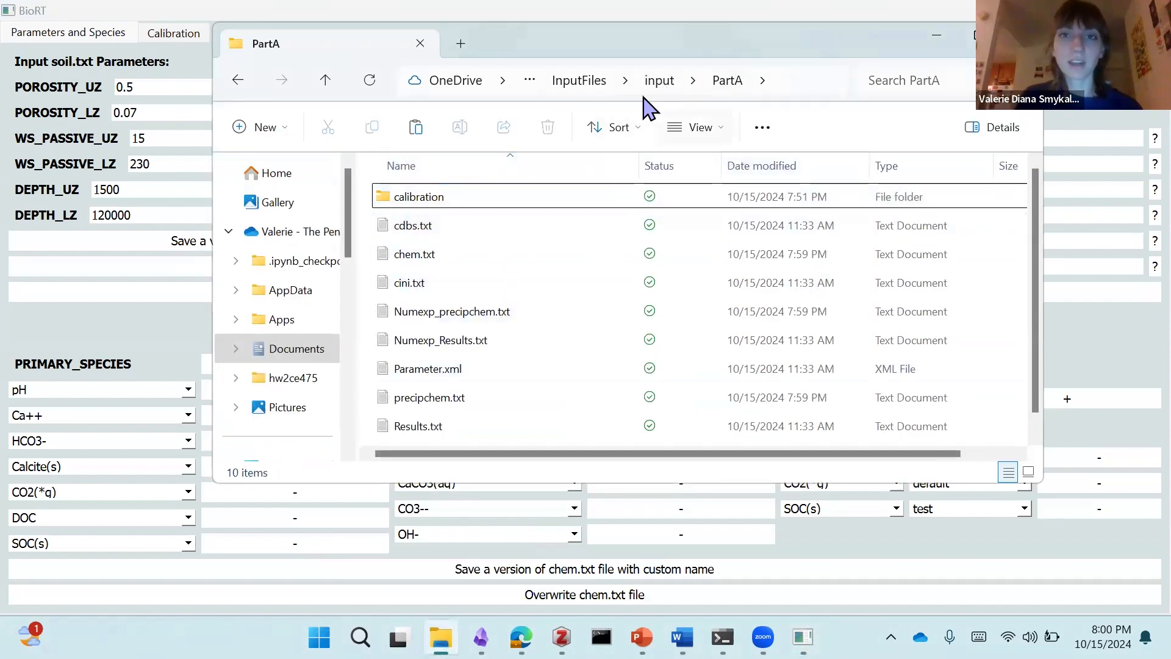
key("alt+Up")
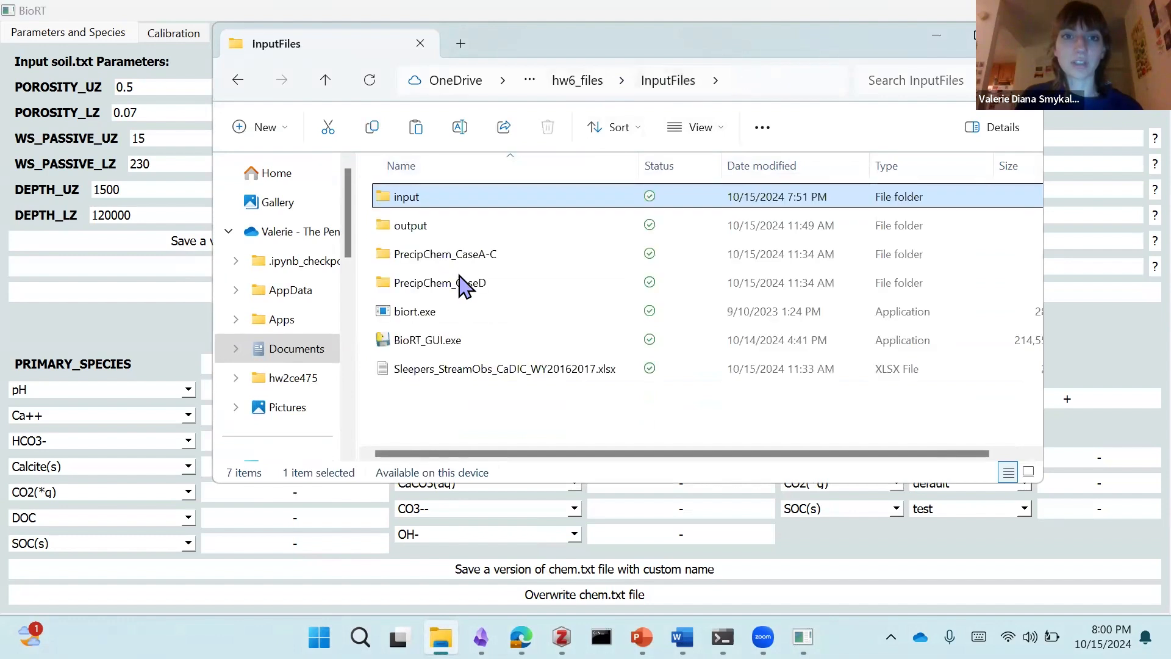
Step: Copy Numexp_precipchem.txt and precipchem.txt from the PrecipChem_CaseD folder
double_click(492, 277)
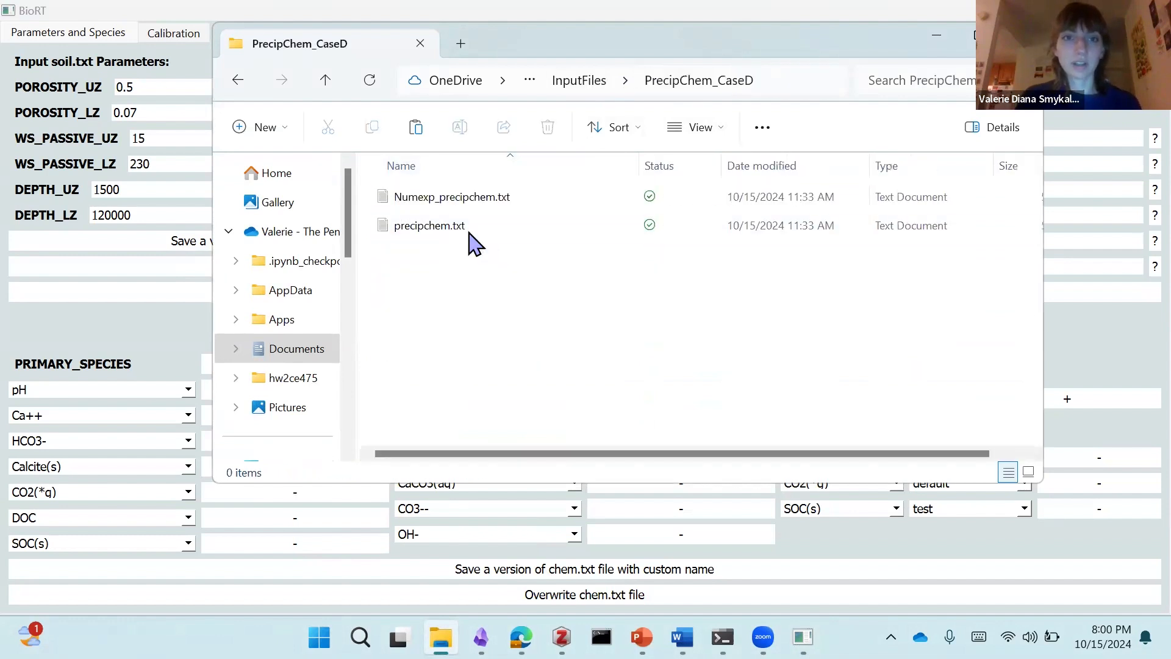
left_click(473, 227)
left_click(474, 201, "shift")
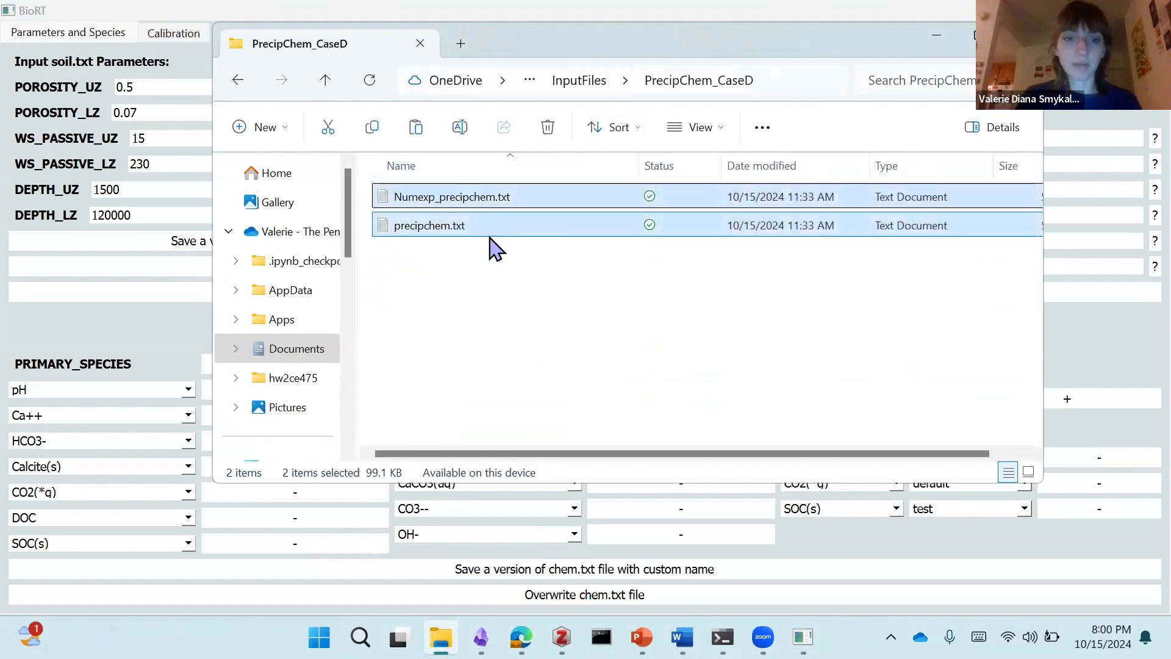
Step: In the PartA folder inside input, replace Numexp_precipchem.txt and precipchem.txt by deleting them and pasting the PrecipChem_CaseD copies
left_click(587, 89)
double_click(447, 196)
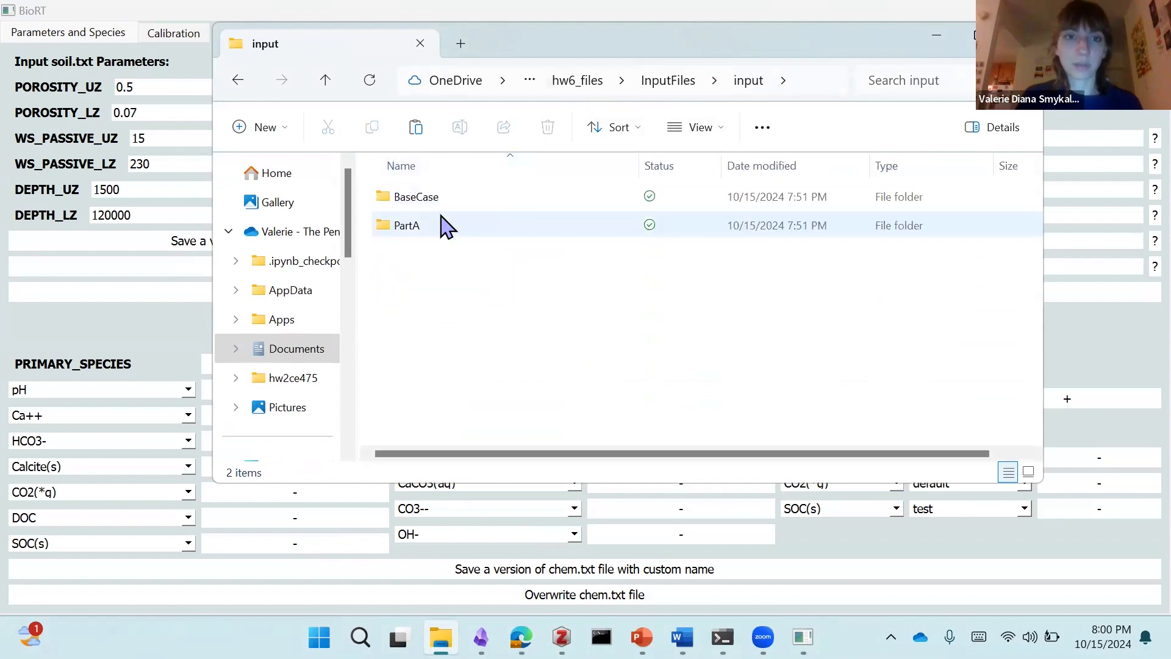
double_click(437, 227)
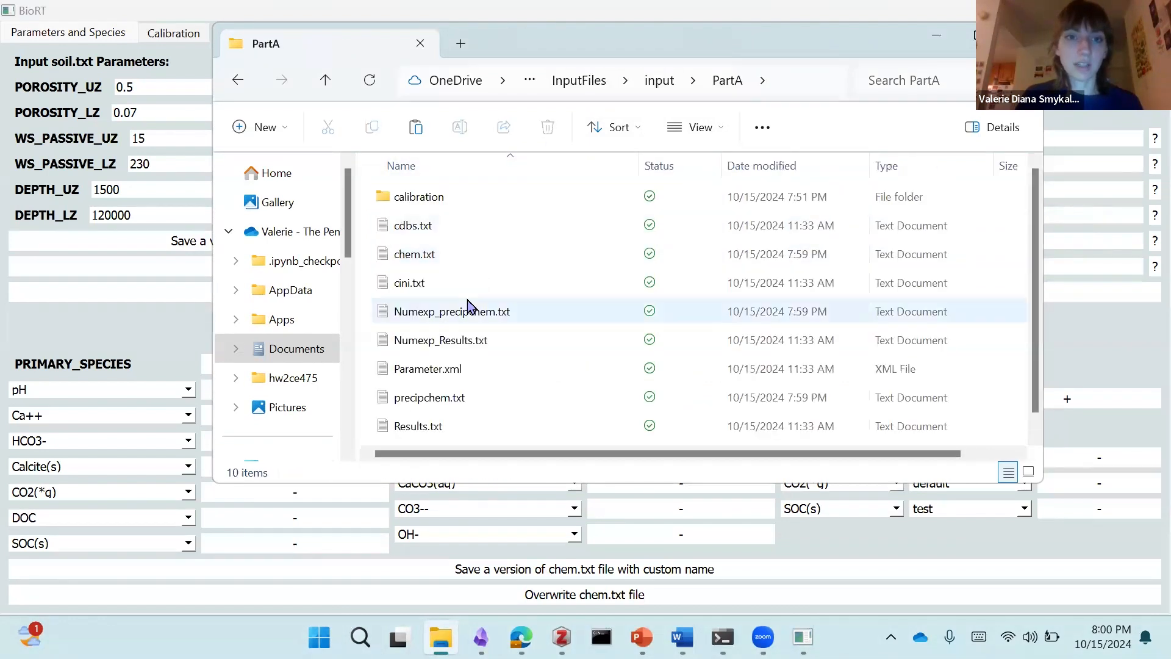
left_click(484, 311)
scroll(479, 342, "down", 1)
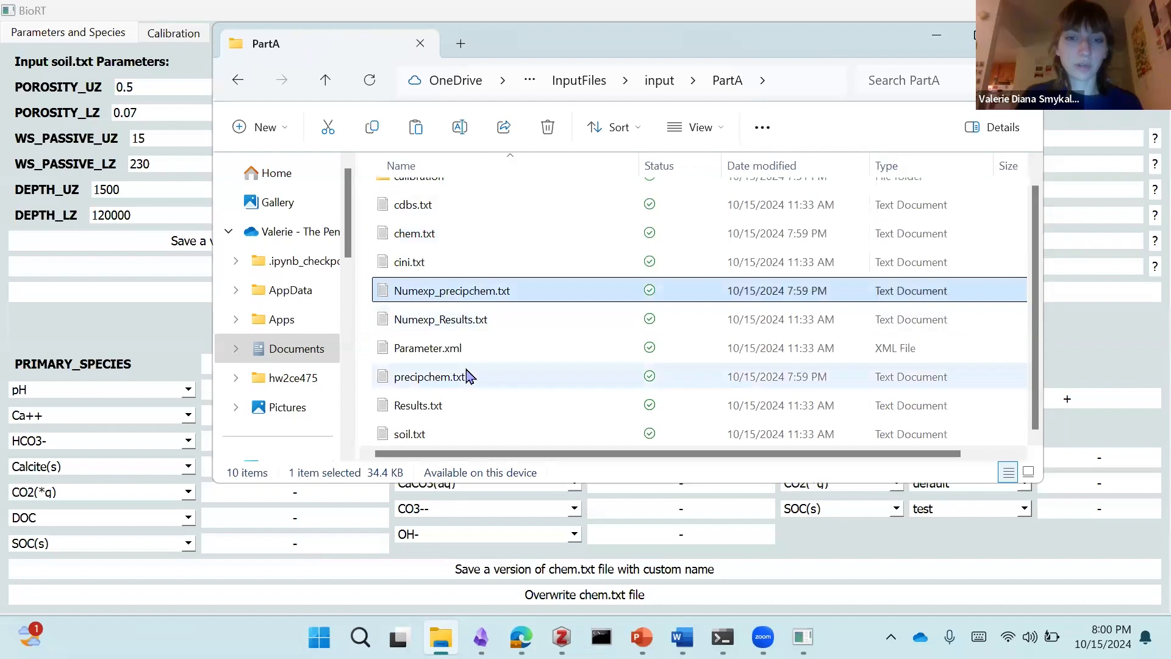
left_click(468, 377, "ctrl")
left_click(546, 129)
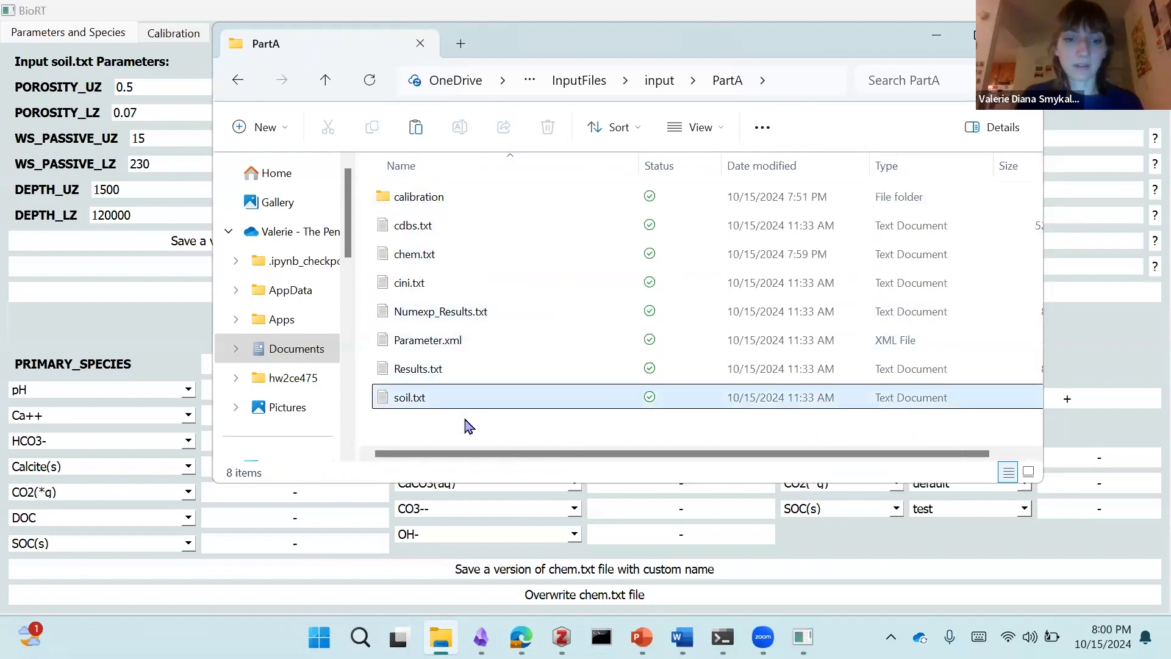
key("ctrl+z")
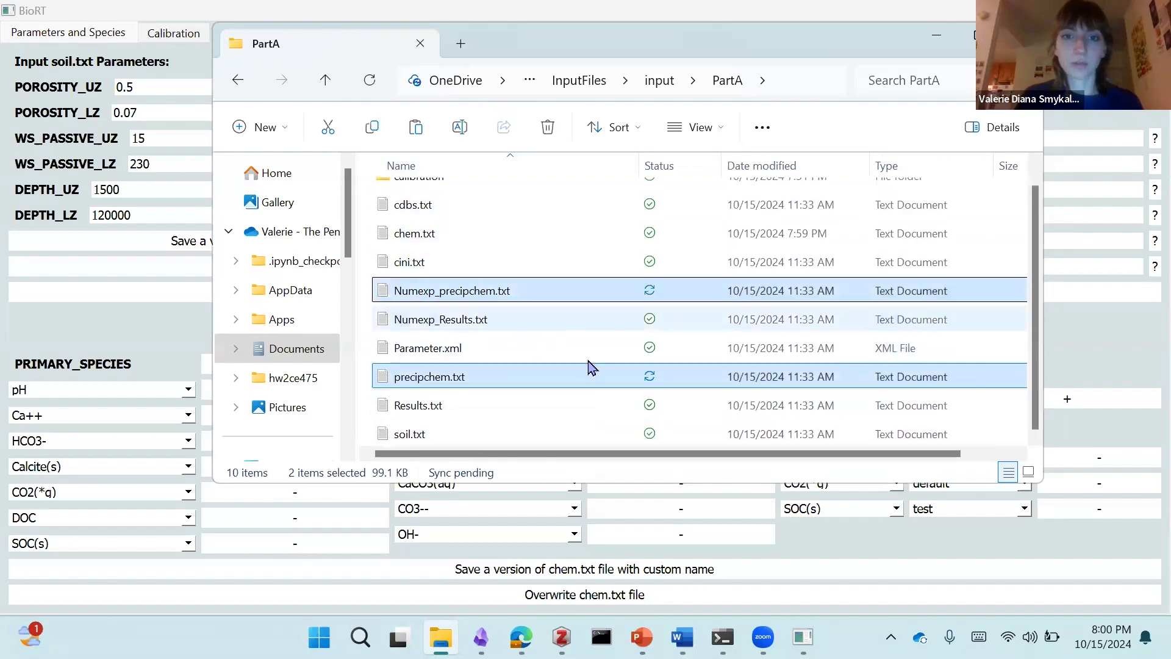
Step: Open PartA's Numexp_precipchem.txt to check its species header columns, and return to the BioRT window
left_click(471, 291)
double_click(471, 291)
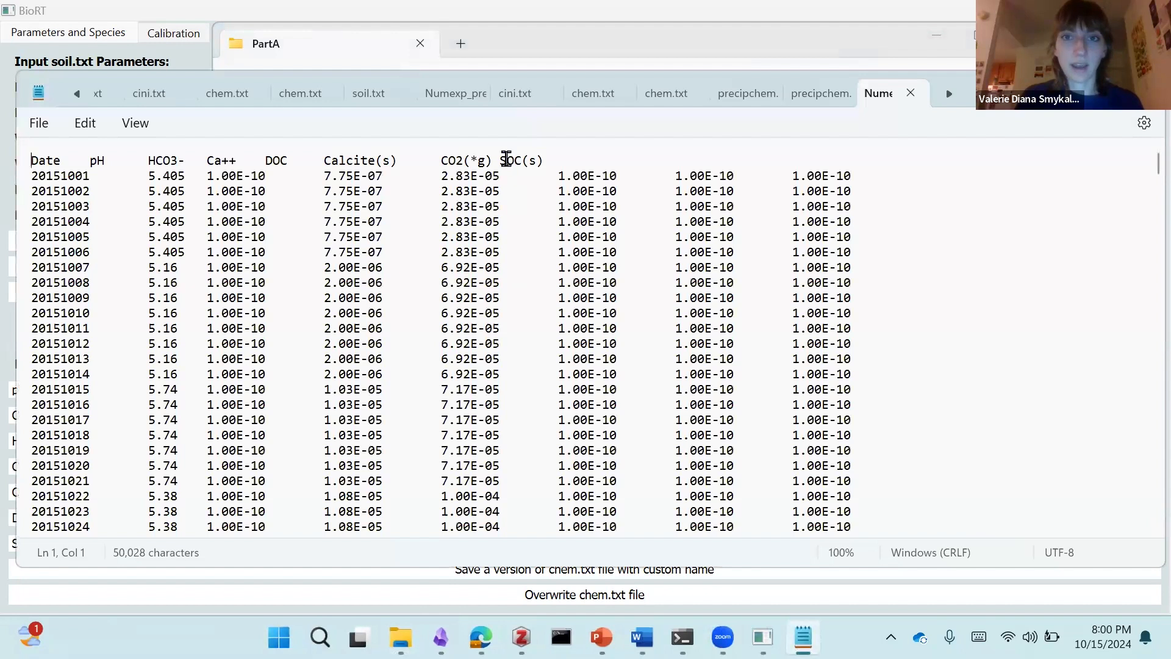
left_click_drag(506, 160, 547, 164)
left_click(510, 192)
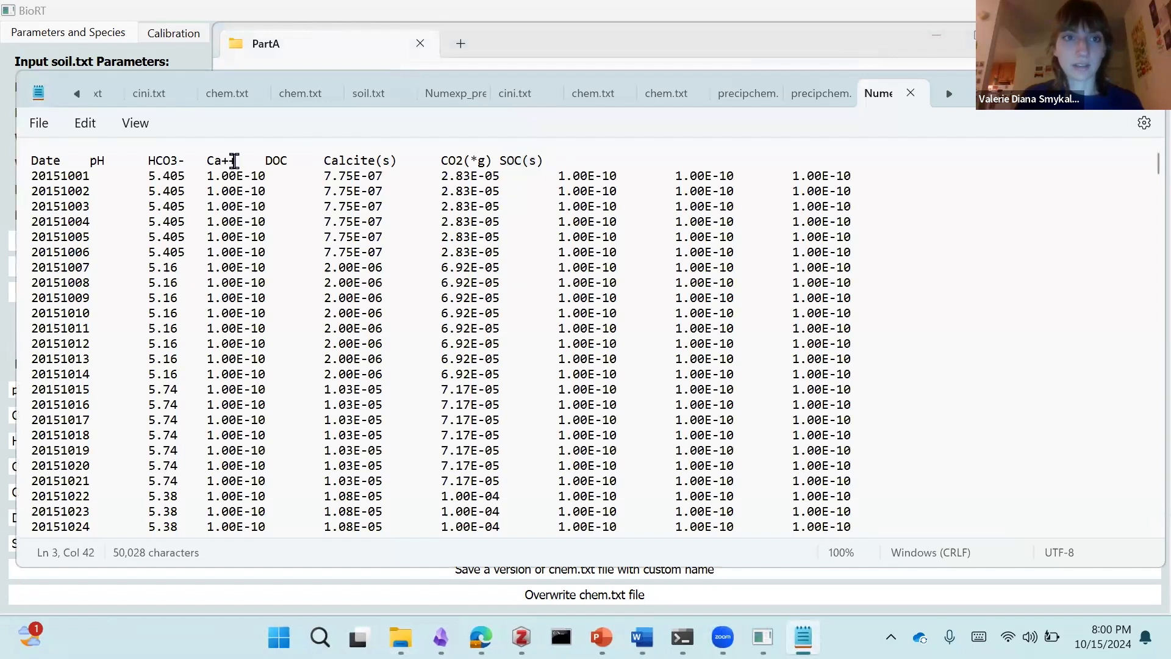
left_click_drag(235, 161, 287, 164)
left_click(306, 178)
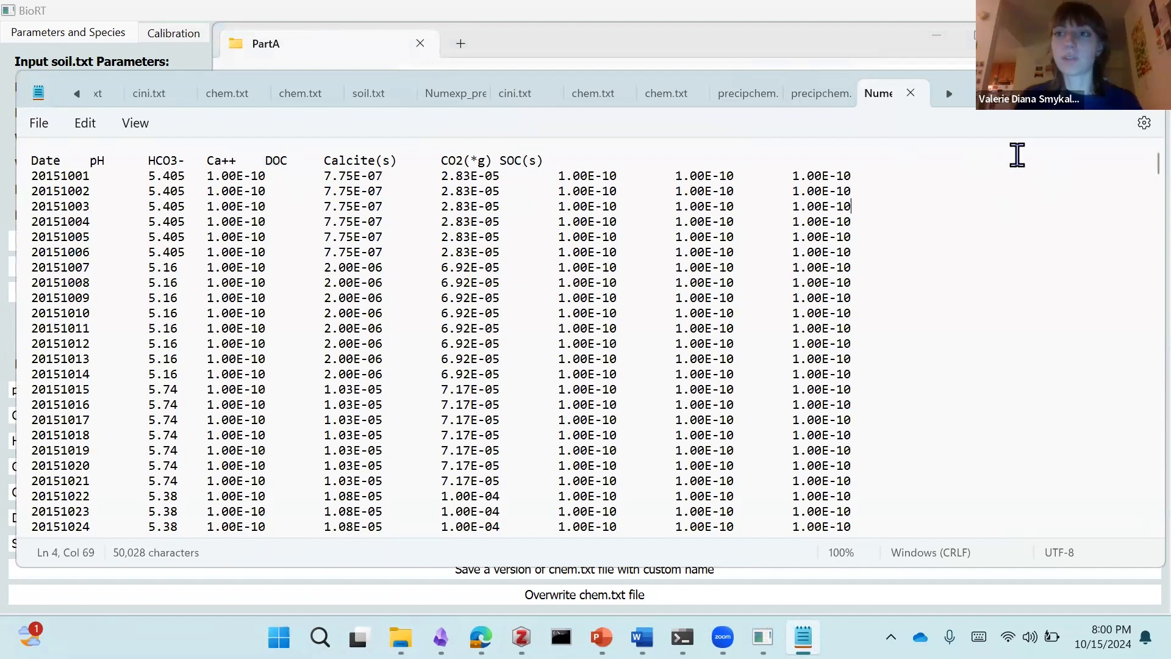
left_click(953, 63)
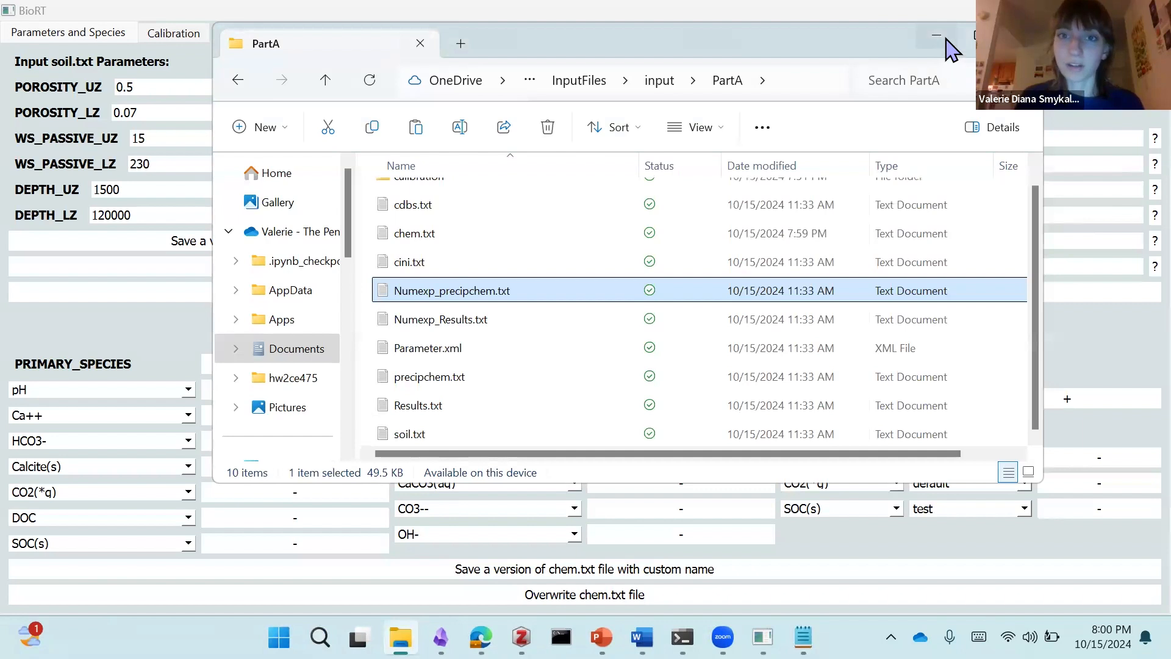
left_click(946, 39)
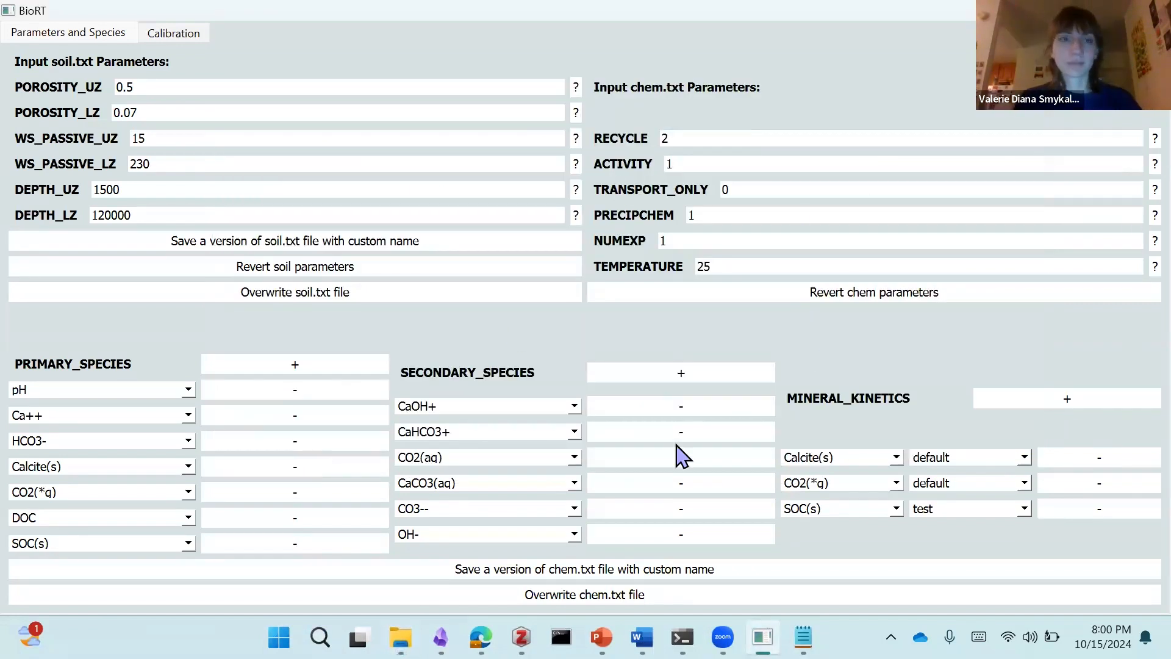
Step: Open the Calibration view and briefly plot the observed DIC_riv and Ca_riv data, clearing both species after viewing
left_click(173, 32)
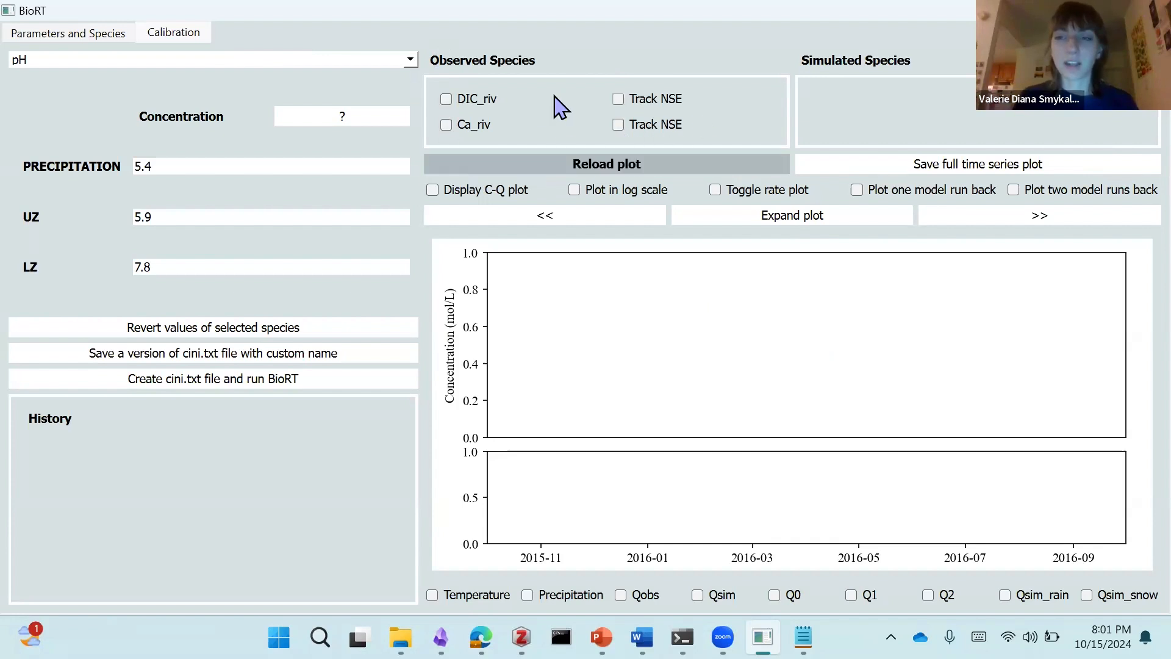
left_click(446, 100)
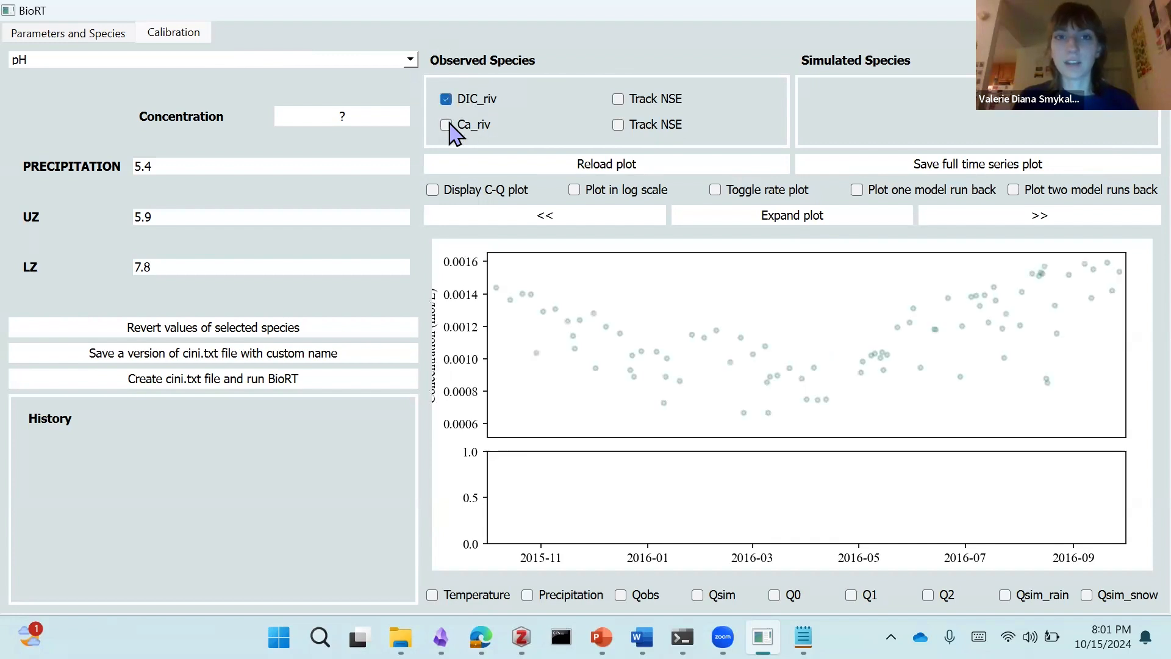
left_click(446, 125)
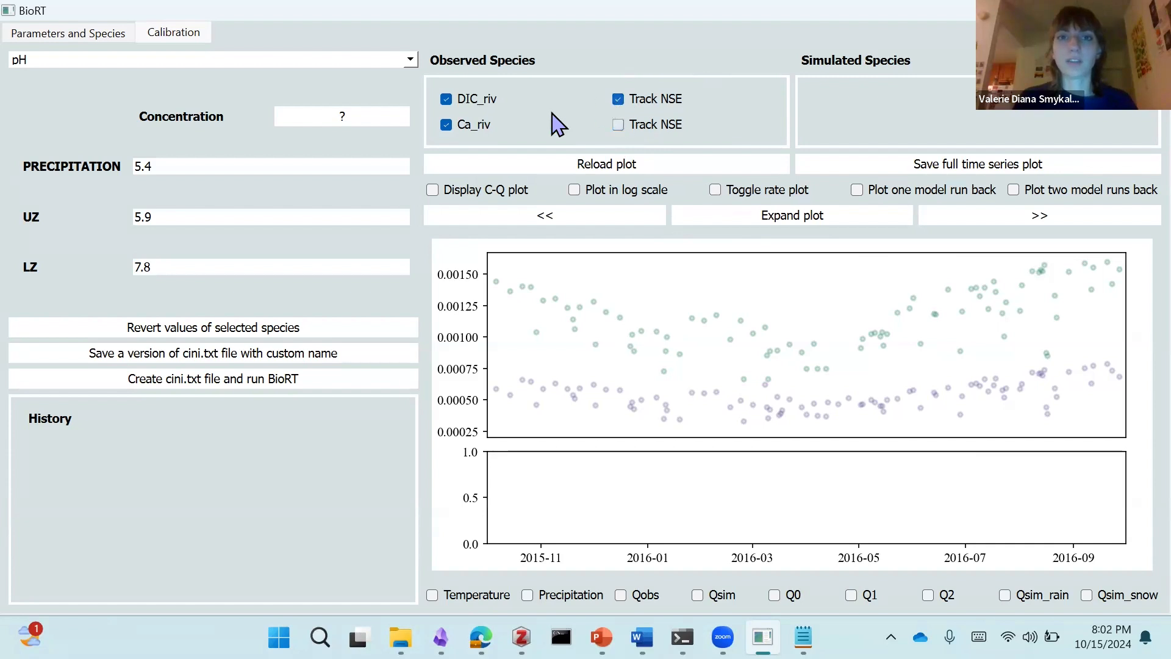
left_click(445, 125)
left_click(446, 98)
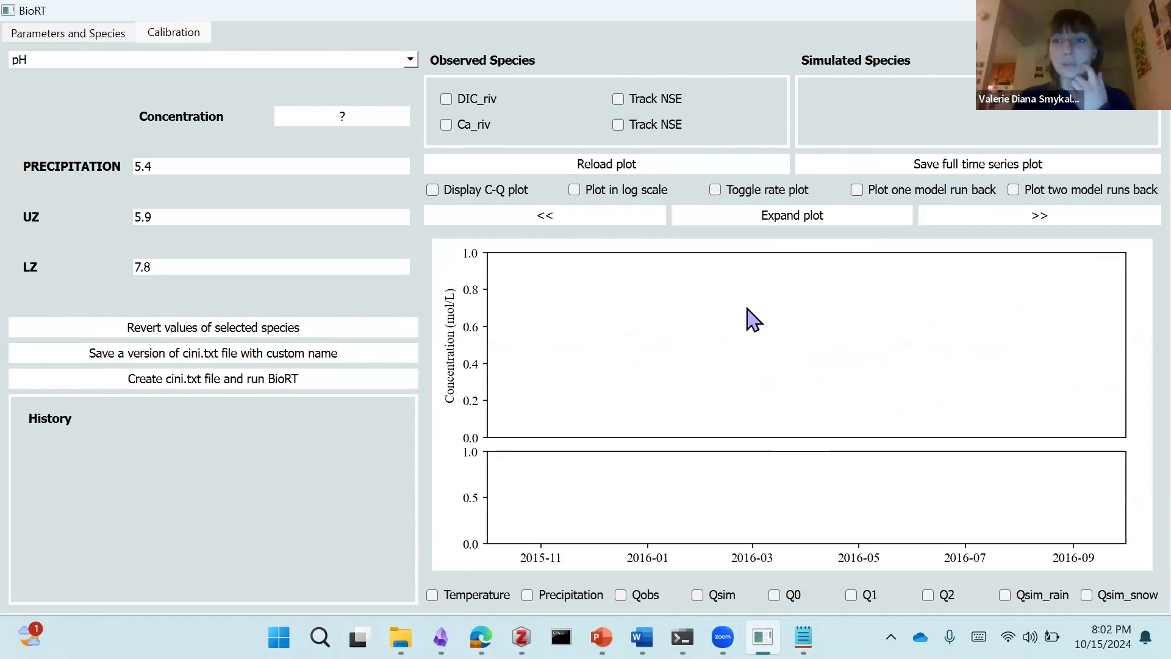
Step: Toggle the rate plot on and off to view its layout, and reload the plot
left_click(715, 190)
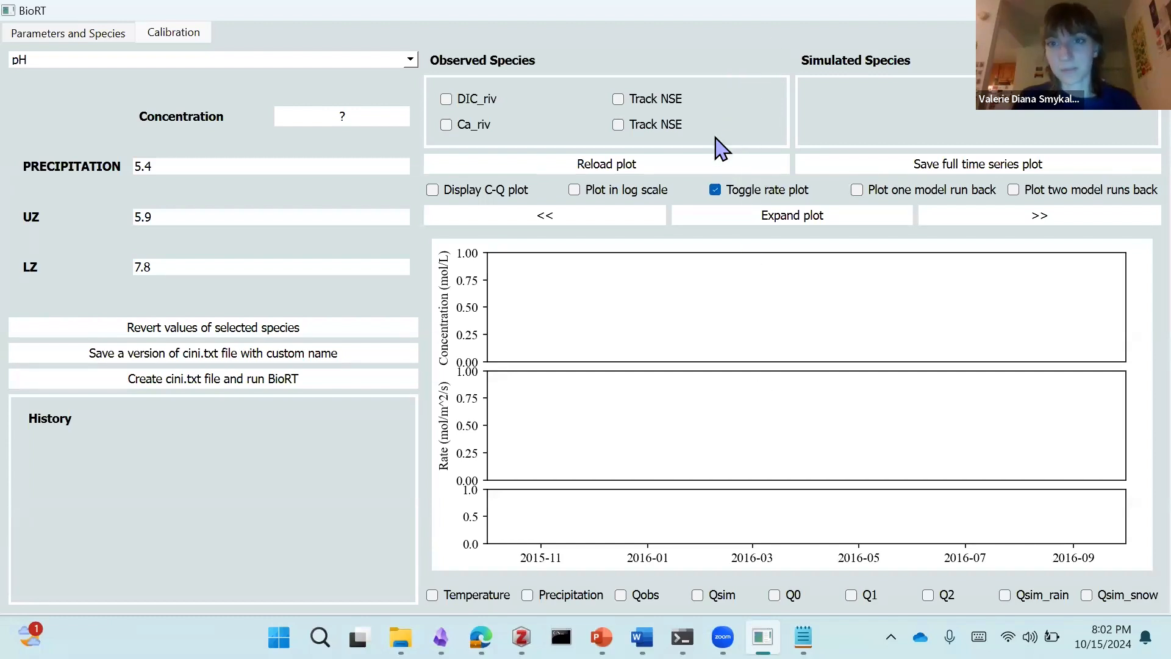
left_click(716, 191)
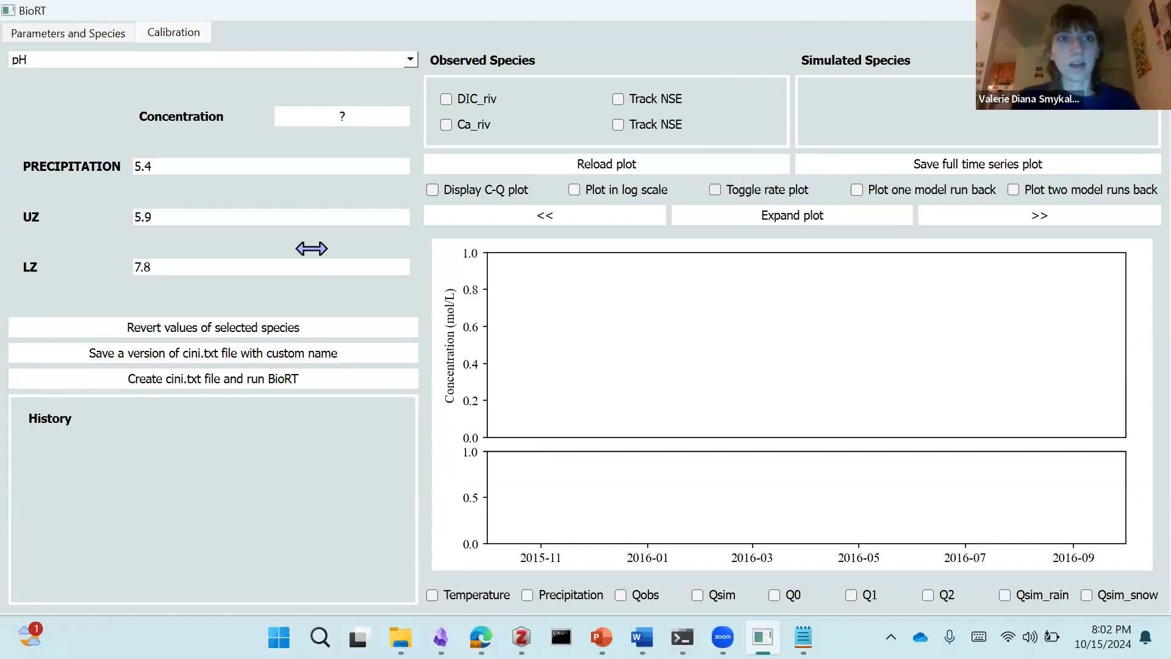
left_click(618, 166)
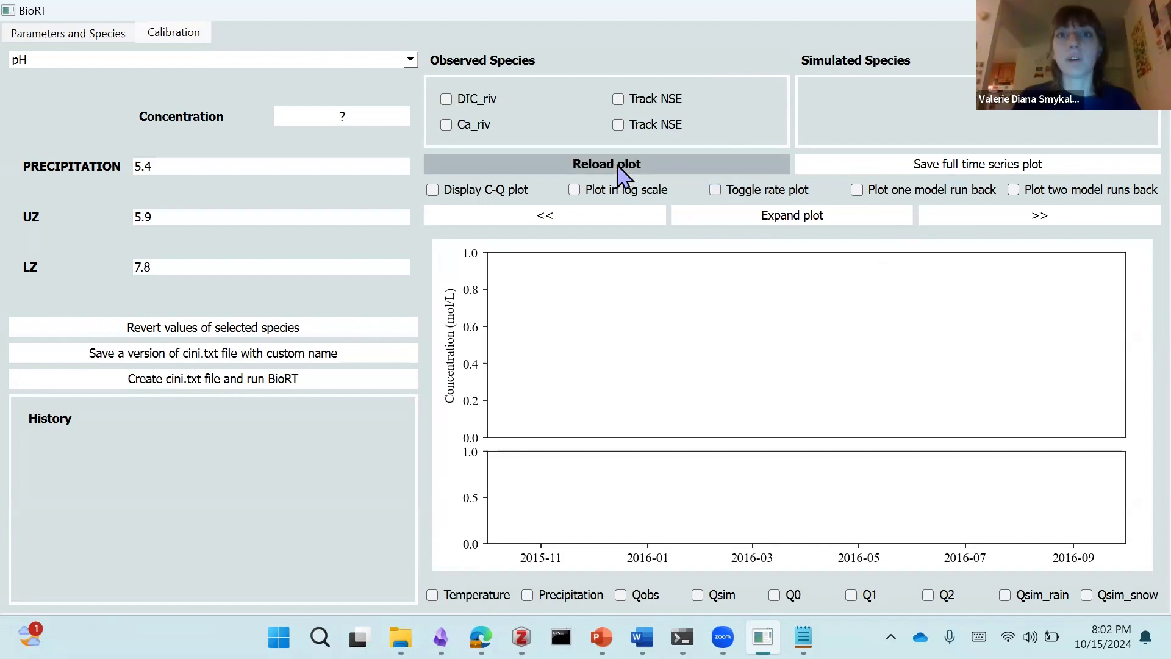